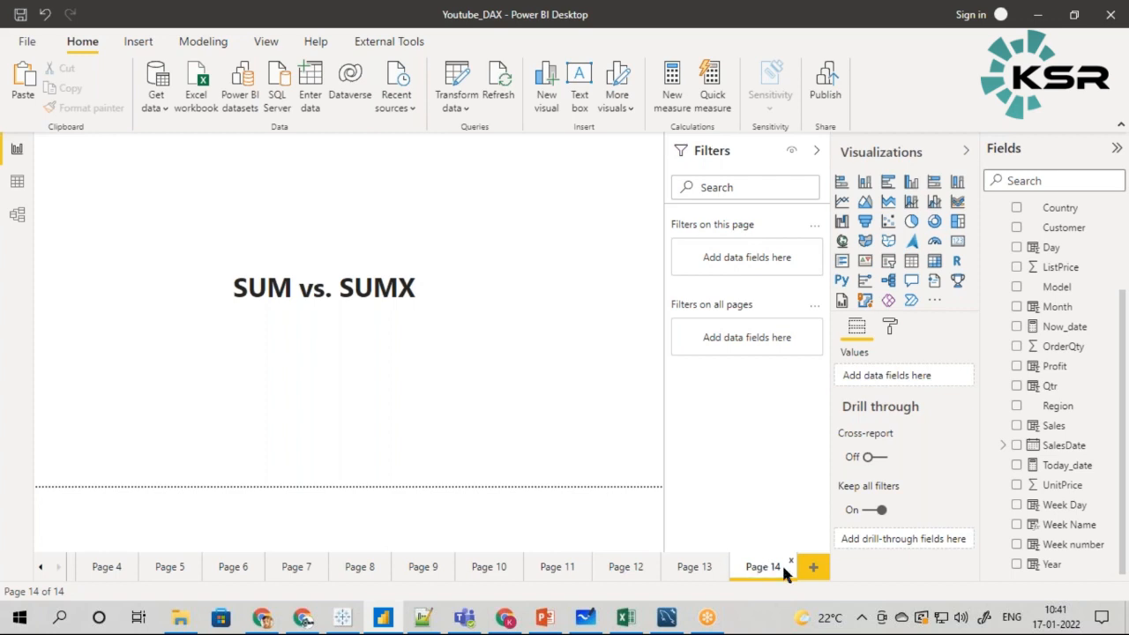
- Add a new report page and place an enlarged table visual on it
{"action": "left_click", "coordinate": [811, 571]}
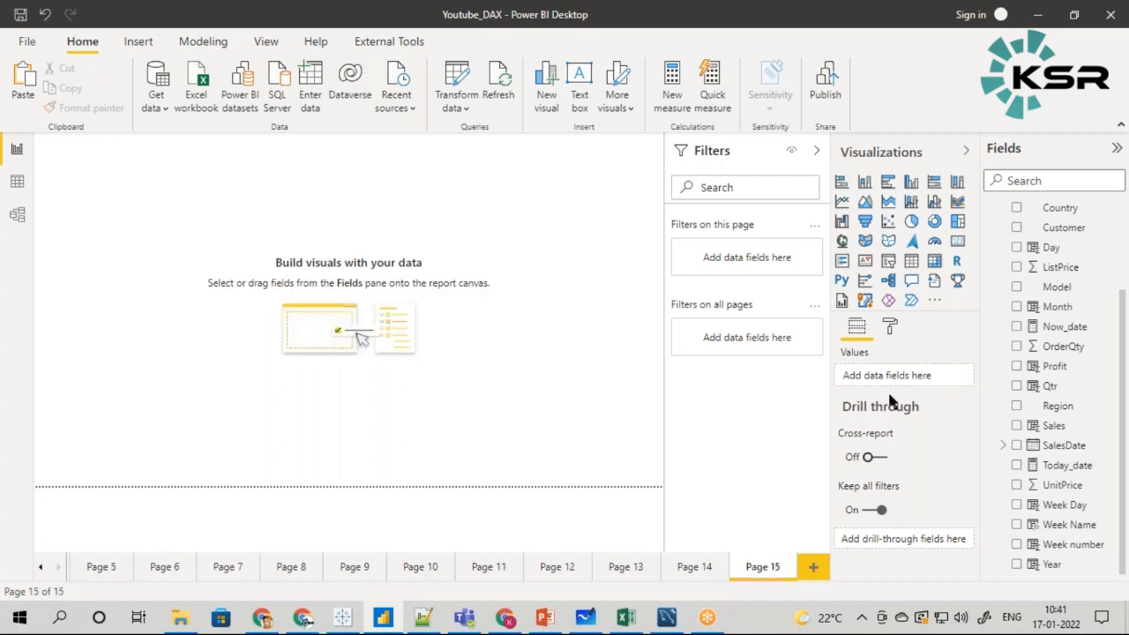
{"action": "left_click", "coordinate": [911, 261]}
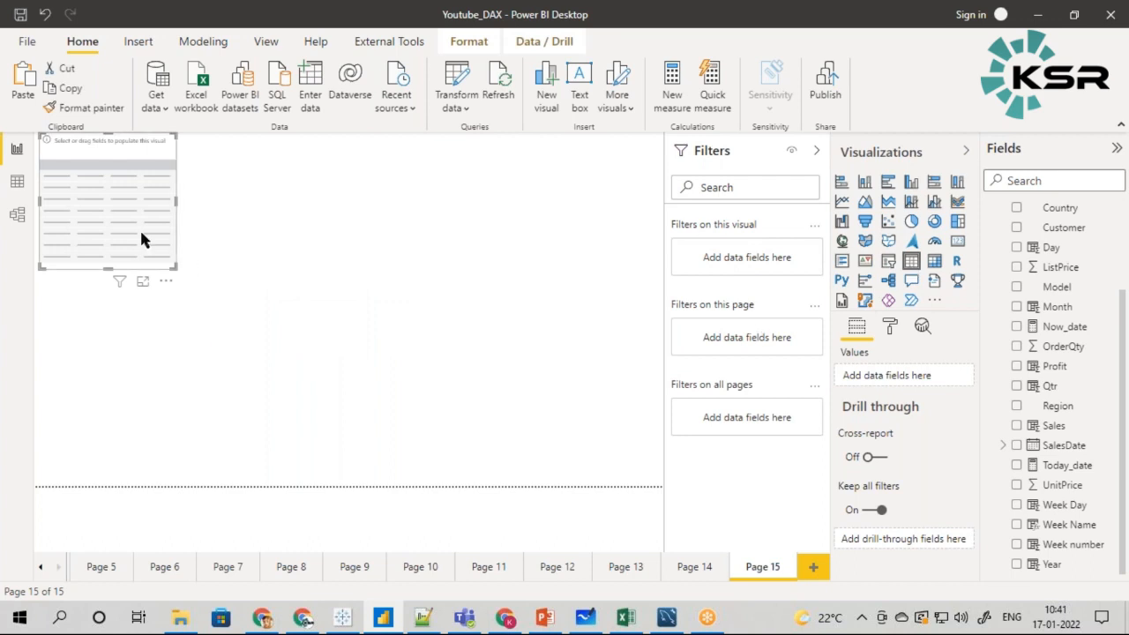
{"action": "left_click_drag", "start_coordinate": [190, 295], "coordinate": [419, 469]}
- Add the Country and Sales fields to the table visual and check the aggregation used for Sales
{"action": "scroll", "coordinate": [1059, 317], "scroll_direction": "up", "scroll_amount": 3}
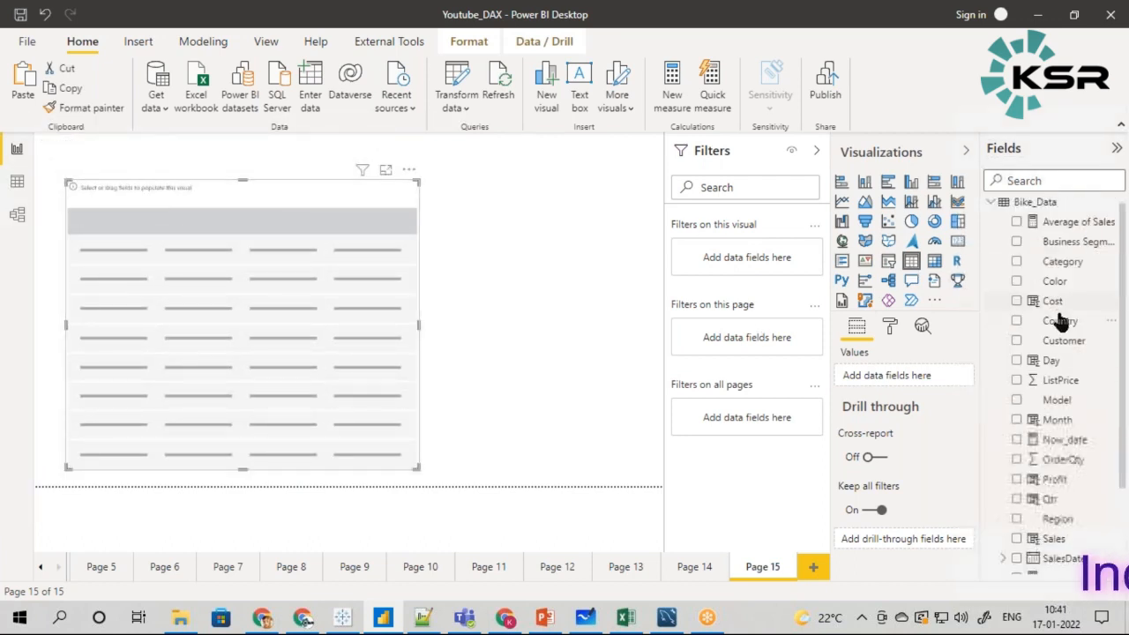
{"action": "left_click_drag", "start_coordinate": [1058, 321], "coordinate": [290, 390]}
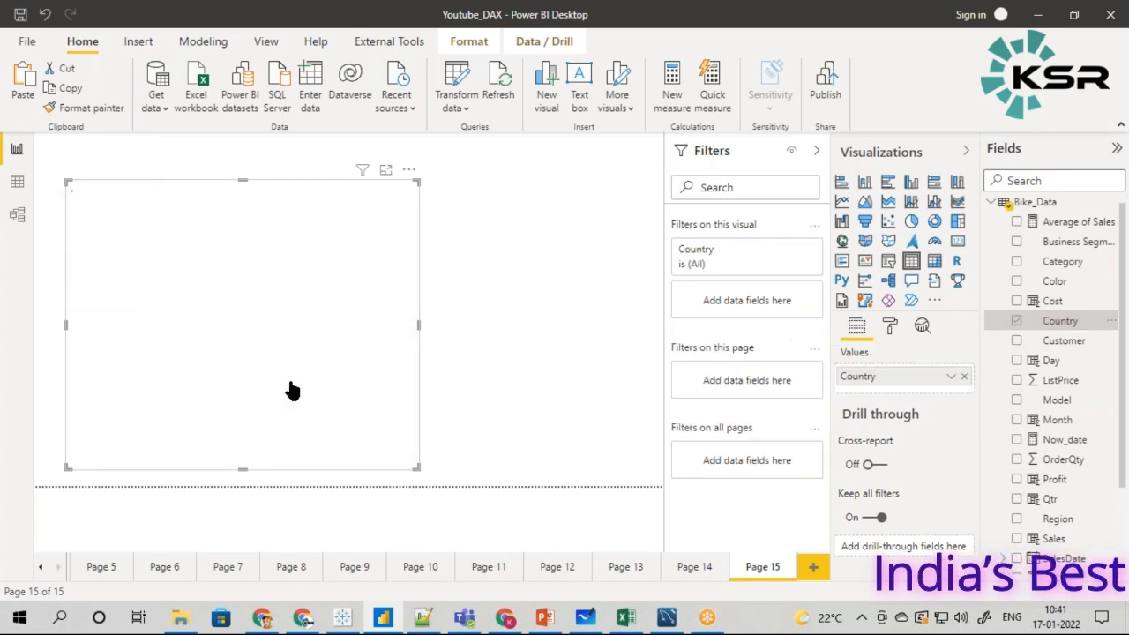
{"action": "scroll", "coordinate": [1036, 489], "scroll_direction": "down", "scroll_amount": 2}
{"action": "left_click_drag", "start_coordinate": [1054, 483], "coordinate": [305, 381]}
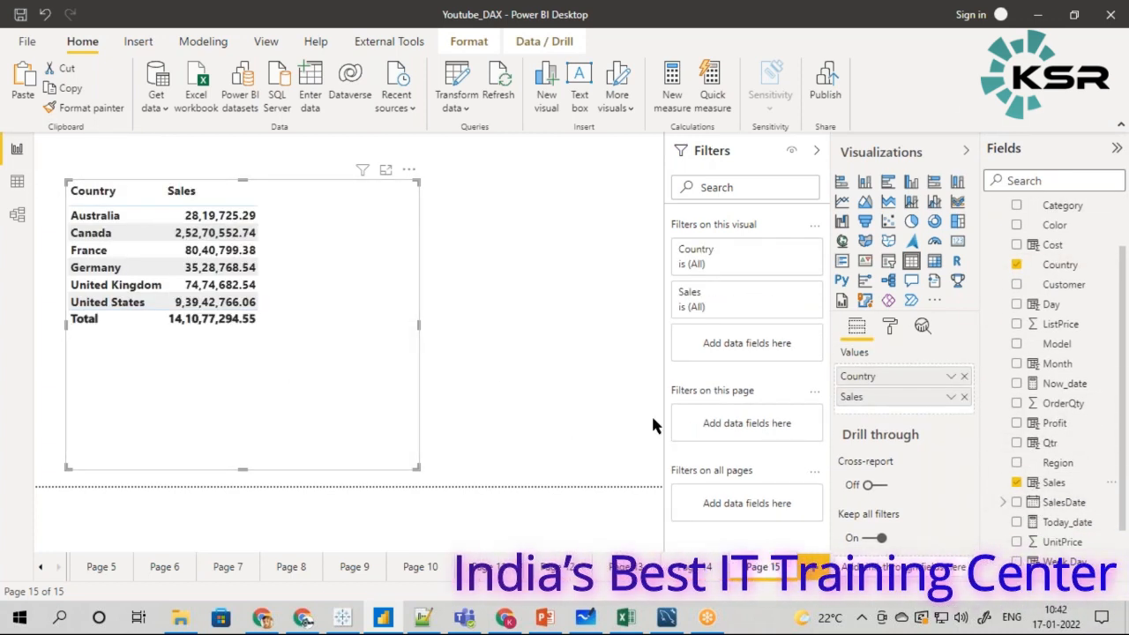
{"action": "left_click", "coordinate": [951, 397]}
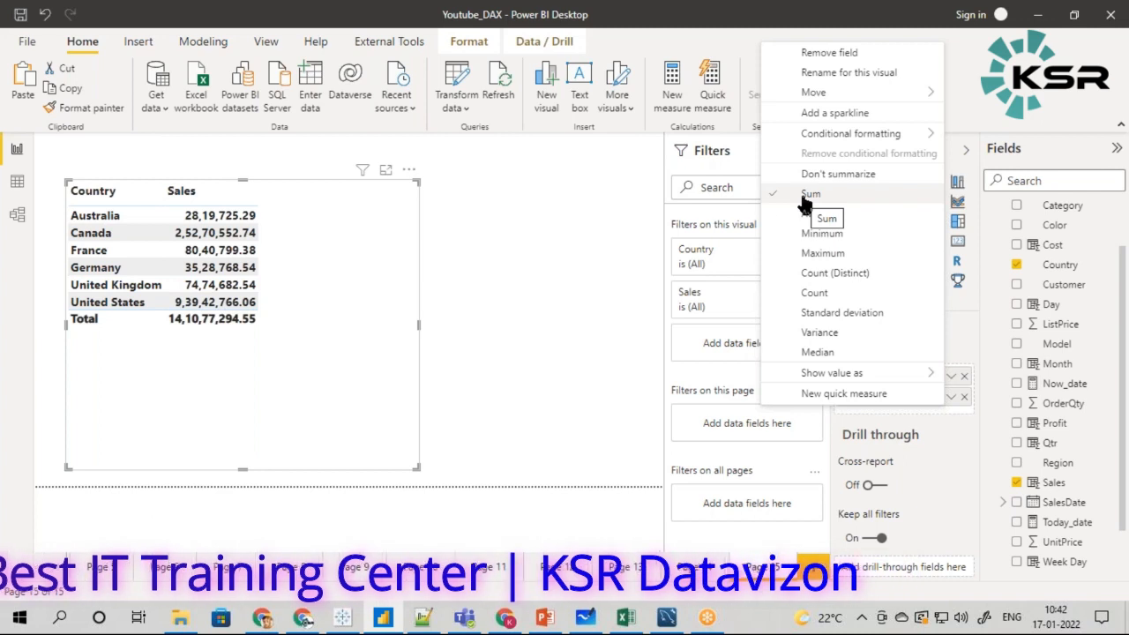
{"action": "left_click", "coordinate": [643, 495]}
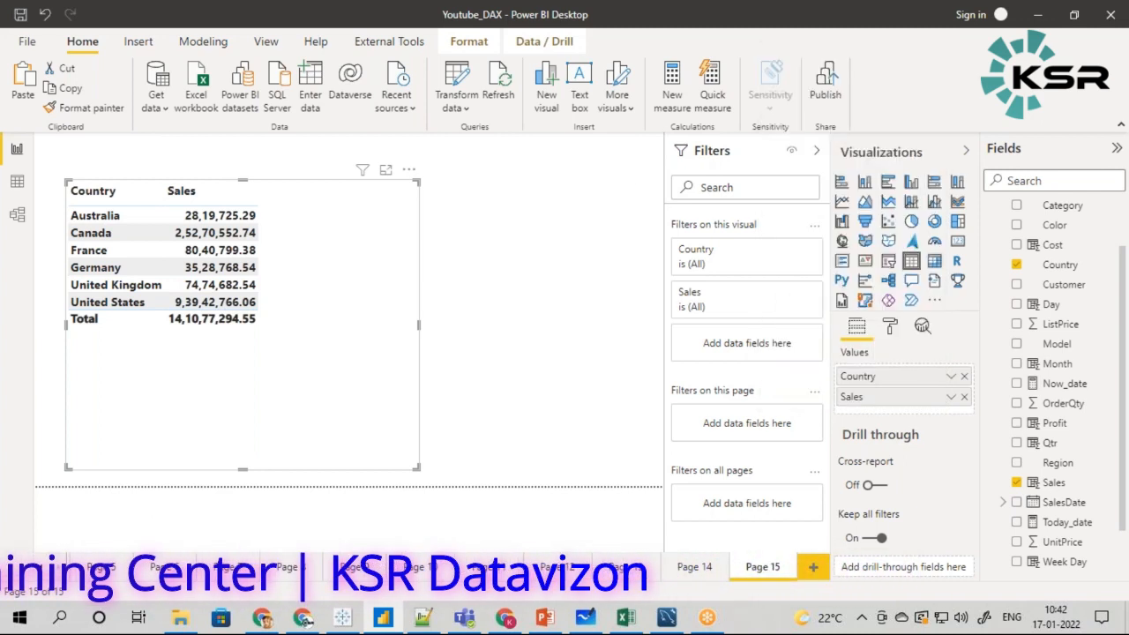
- Create a new measure, enlarge the formula text and name the measure Total Sales
{"action": "left_click", "coordinate": [672, 80]}
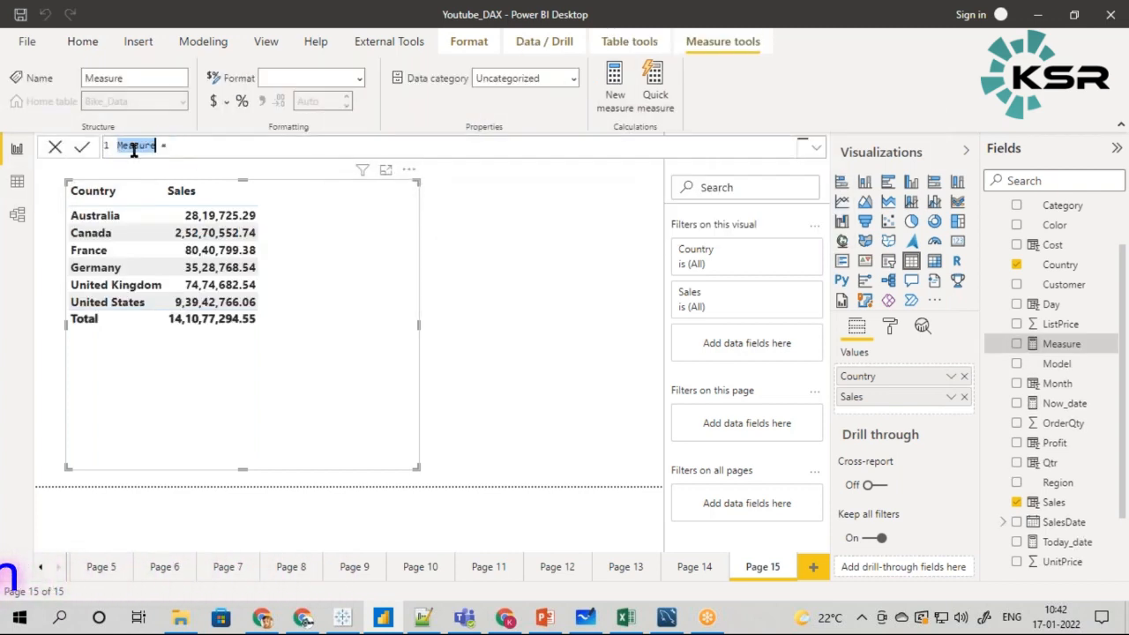
{"action": "left_click", "coordinate": [241, 148]}
{"action": "scroll", "coordinate": [242, 149], "scroll_direction": "up", "scroll_amount": 5}
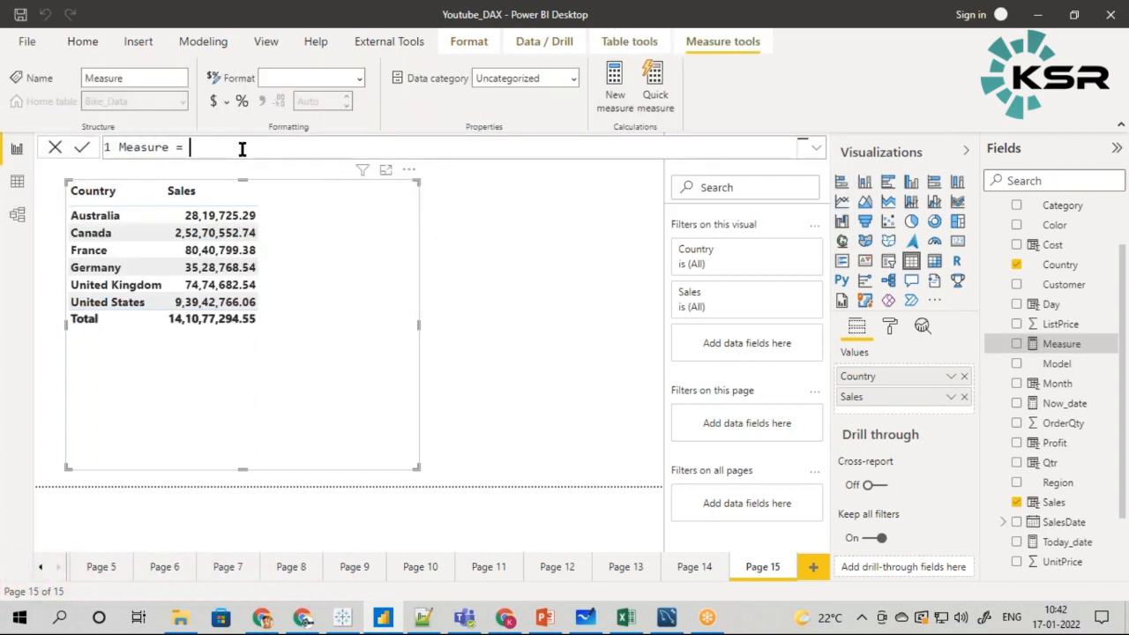
{"action": "double_click", "coordinate": [148, 149]}
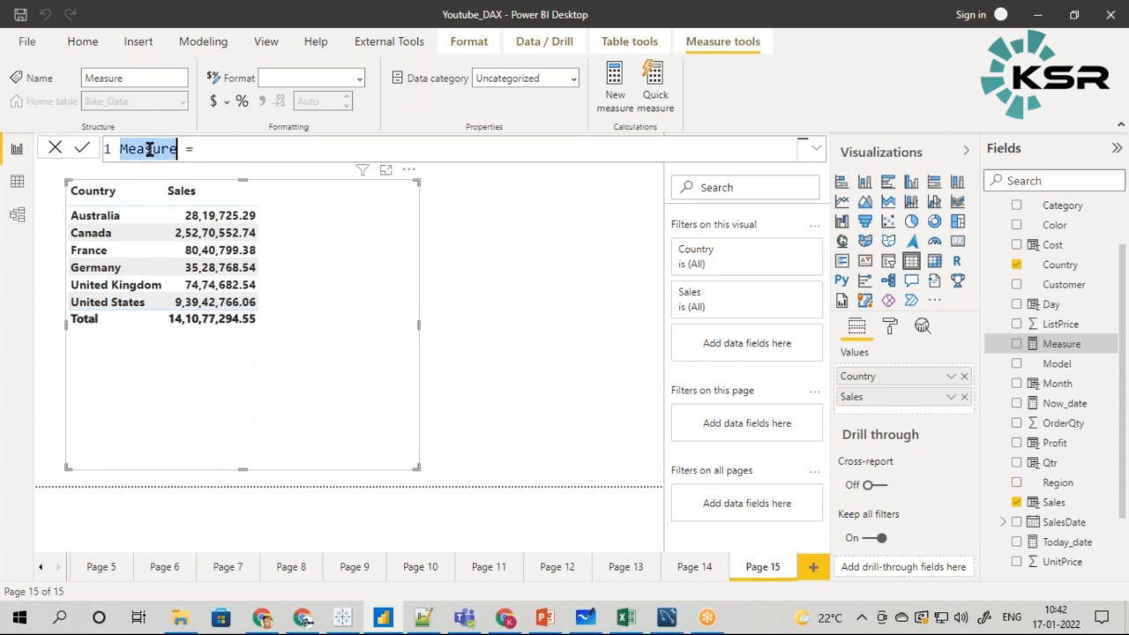
{"action": "type", "text": "t"}
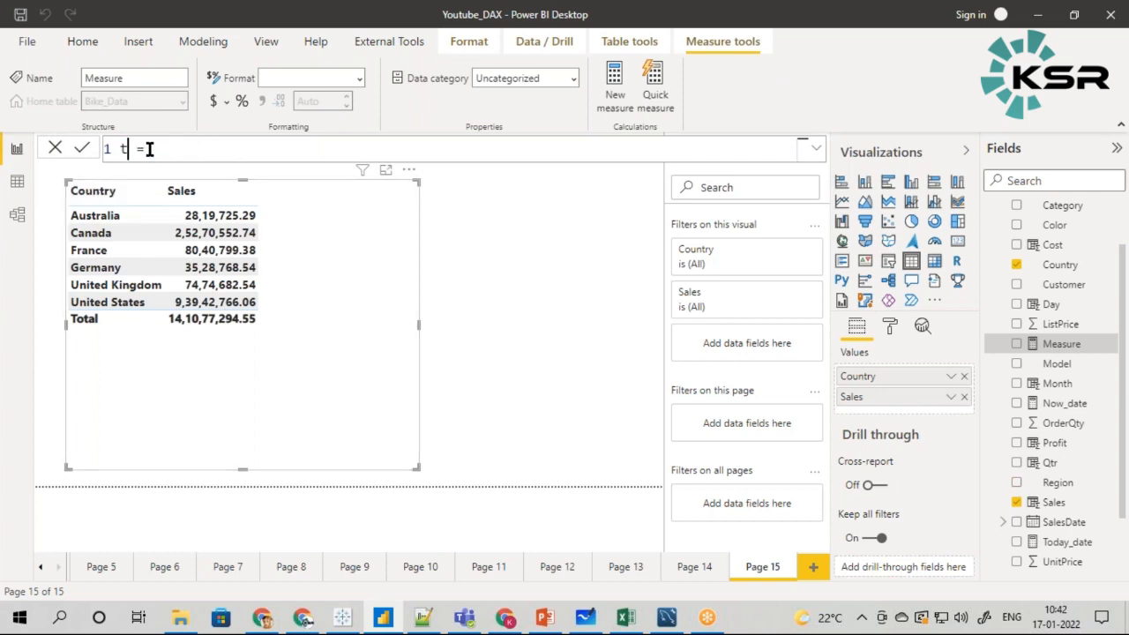
{"action": "key", "text": "BackSpace"}
{"action": "type", "text": "Total Sales"}
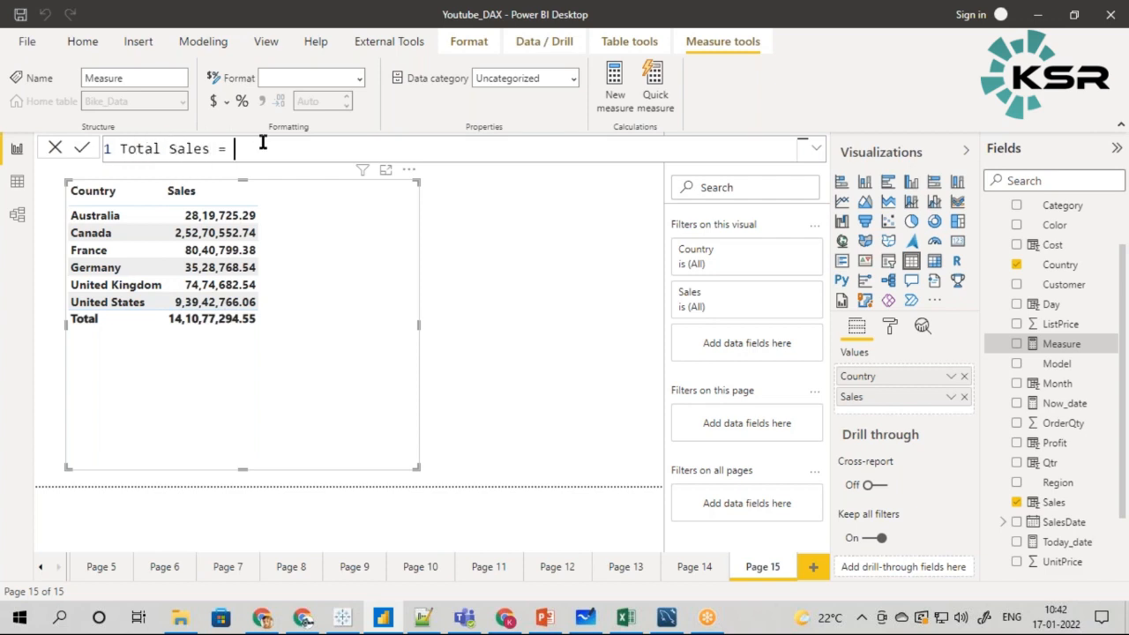
- Define the Total Sales measure as SUM(Bike_Data[Sales])
{"action": "type", "text": "sum"}
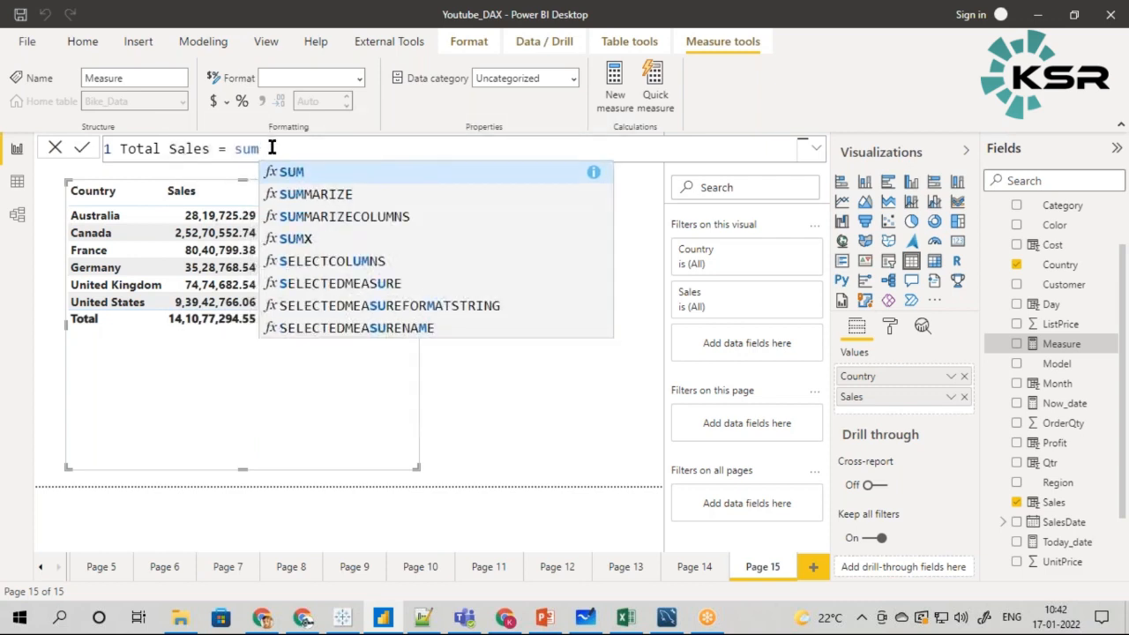
{"action": "key", "text": "Tab"}
{"action": "type", "text": "bike"}
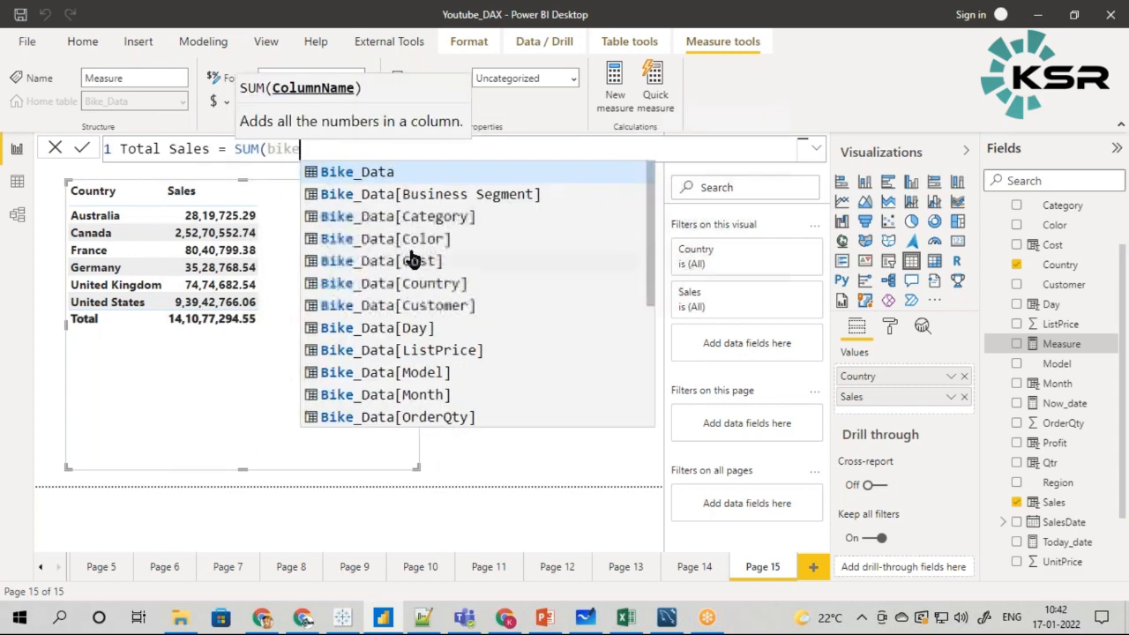
{"action": "scroll", "coordinate": [398, 302], "scroll_direction": "down", "scroll_amount": 2}
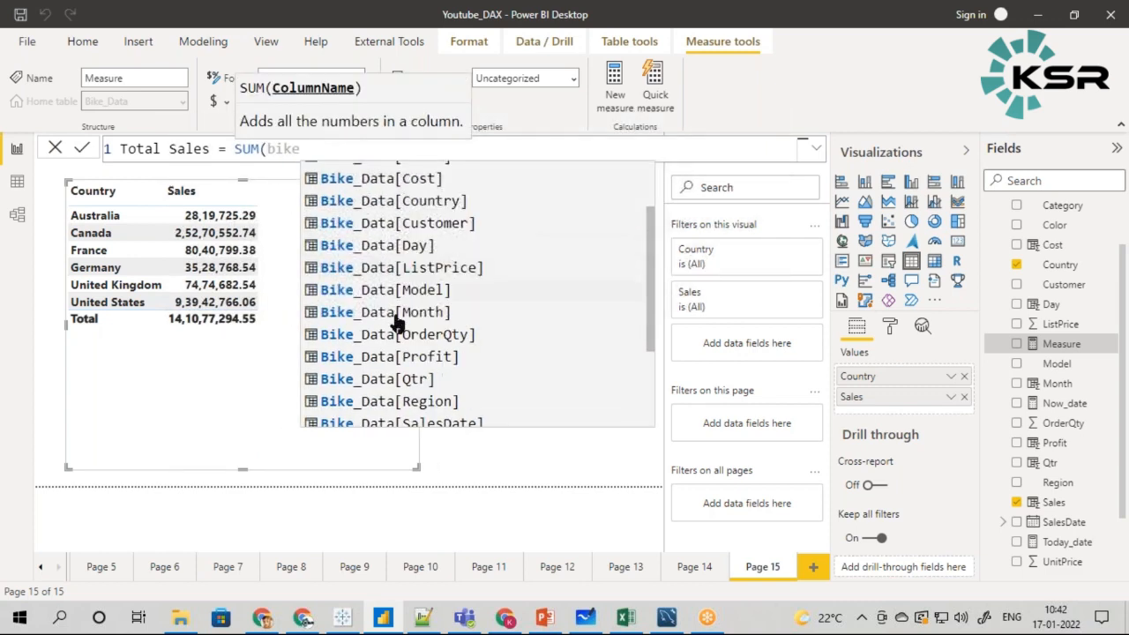
{"action": "scroll", "coordinate": [388, 407], "scroll_direction": "down", "scroll_amount": 1}
{"action": "left_click", "coordinate": [388, 405]}
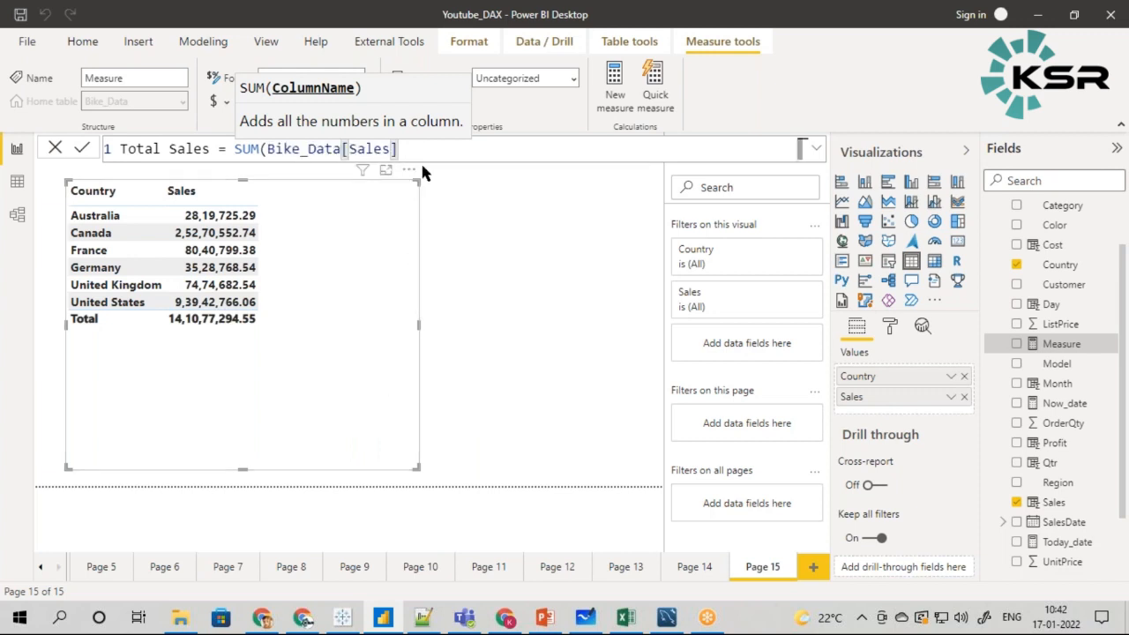
{"action": "type", "text": ")"}
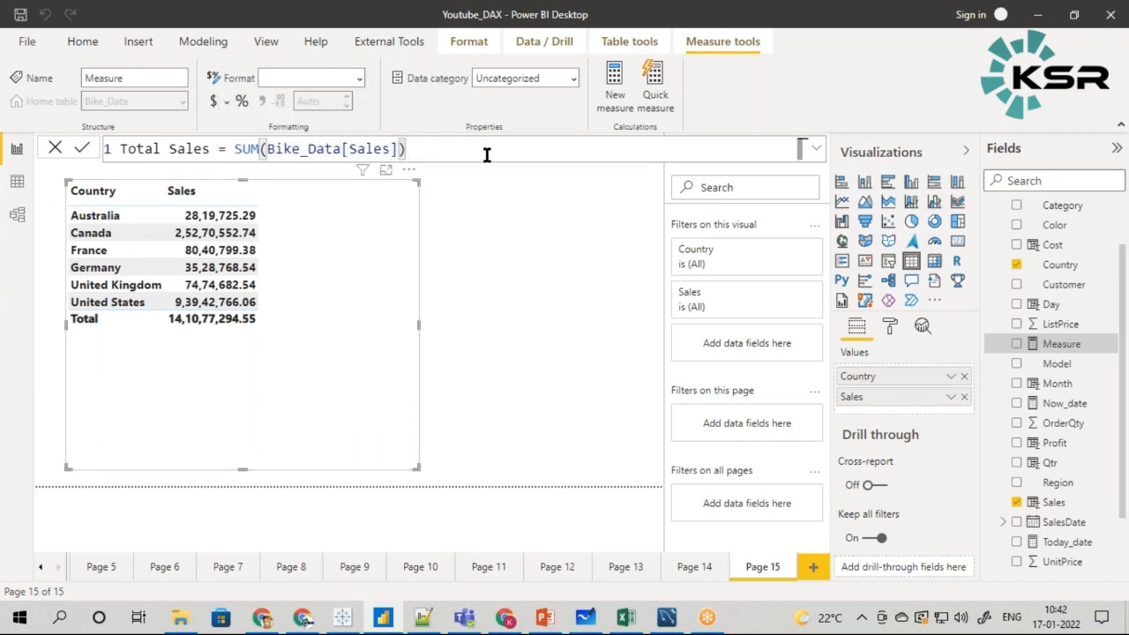
- Commit the Total Sales measure and add it to the table visual beside Sales
{"action": "double_click", "coordinate": [379, 148]}
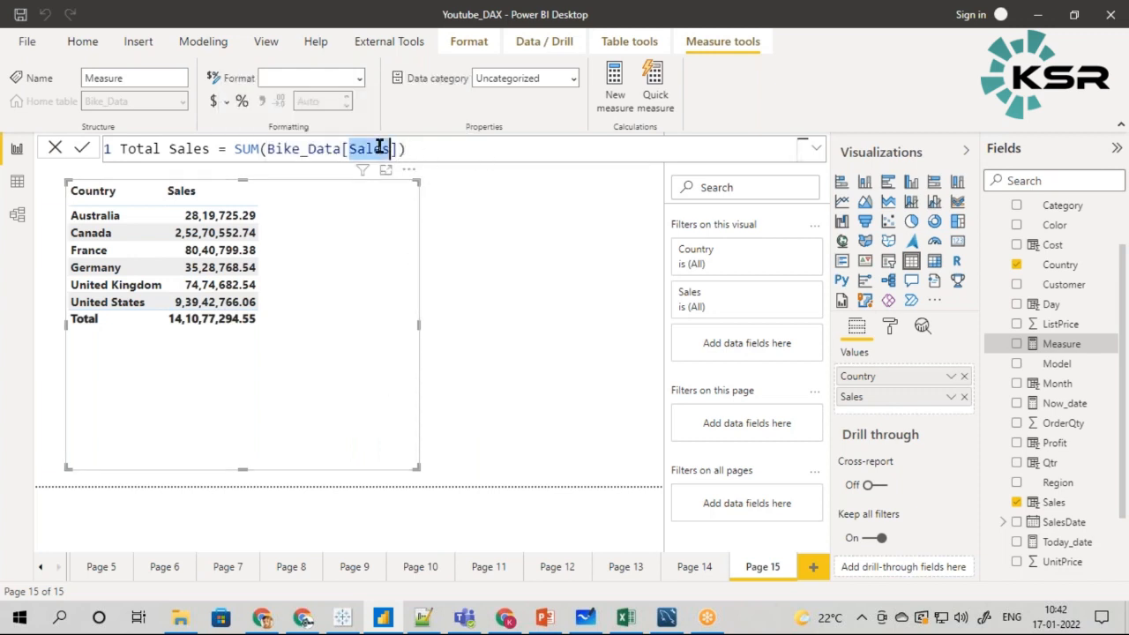
{"action": "double_click", "coordinate": [315, 148]}
{"action": "double_click", "coordinate": [368, 148]}
{"action": "left_click", "coordinate": [429, 154]}
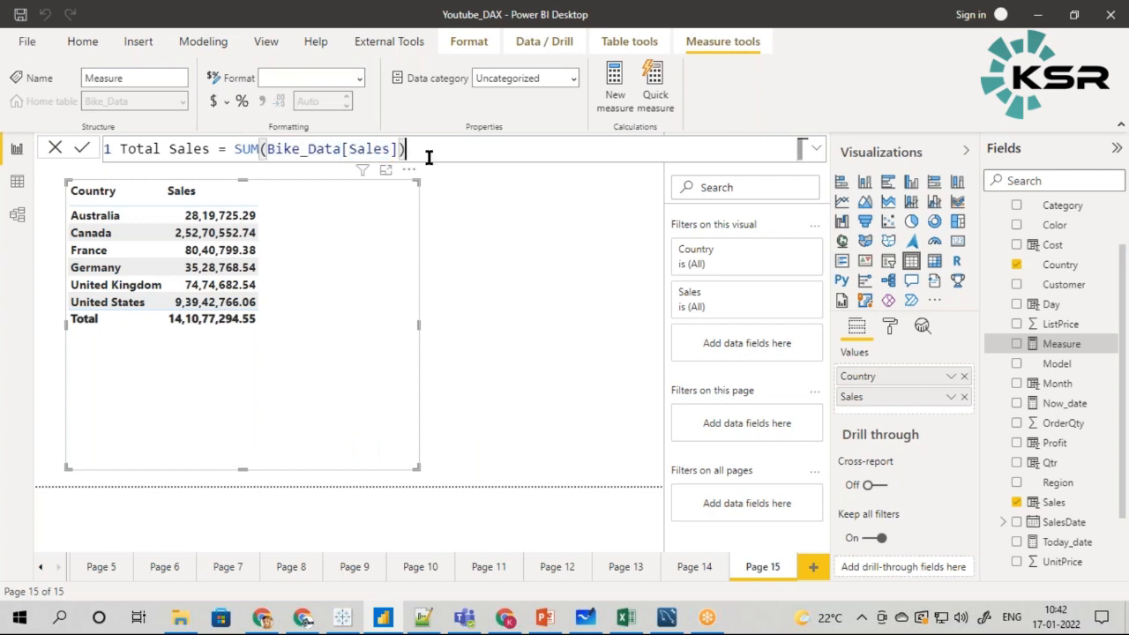
{"action": "double_click", "coordinate": [372, 149]}
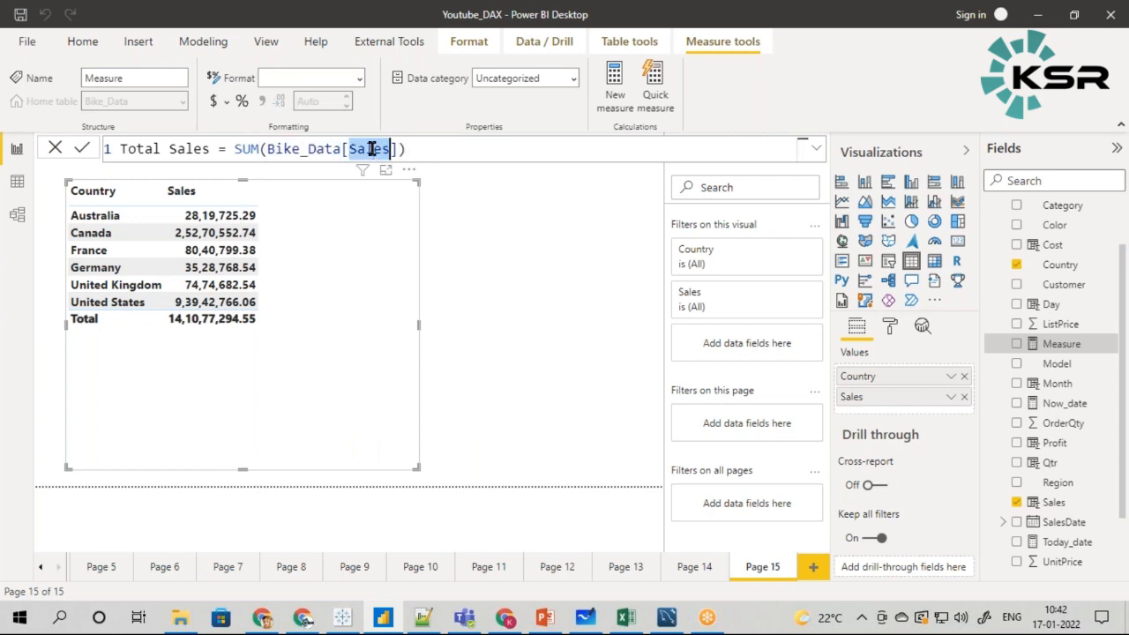
{"action": "left_click", "coordinate": [242, 148]}
{"action": "left_click", "coordinate": [431, 148]}
{"action": "key", "text": "Return"}
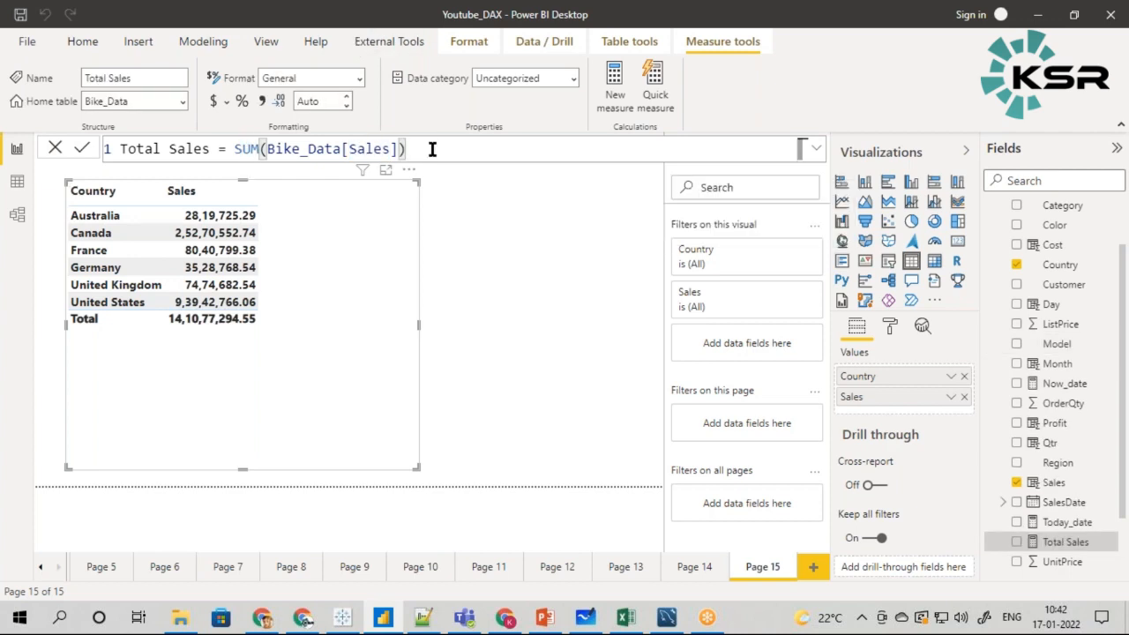
{"action": "left_click_drag", "start_coordinate": [1058, 547], "coordinate": [352, 362]}
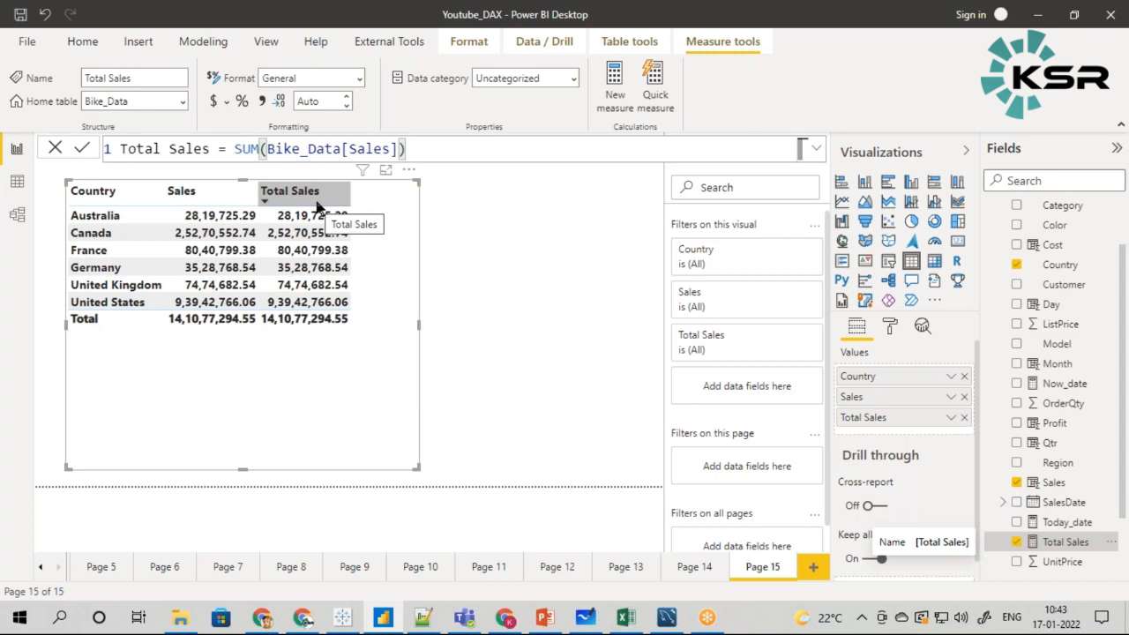
{"action": "left_click", "coordinate": [252, 149]}
{"action": "left_click", "coordinate": [406, 149]}
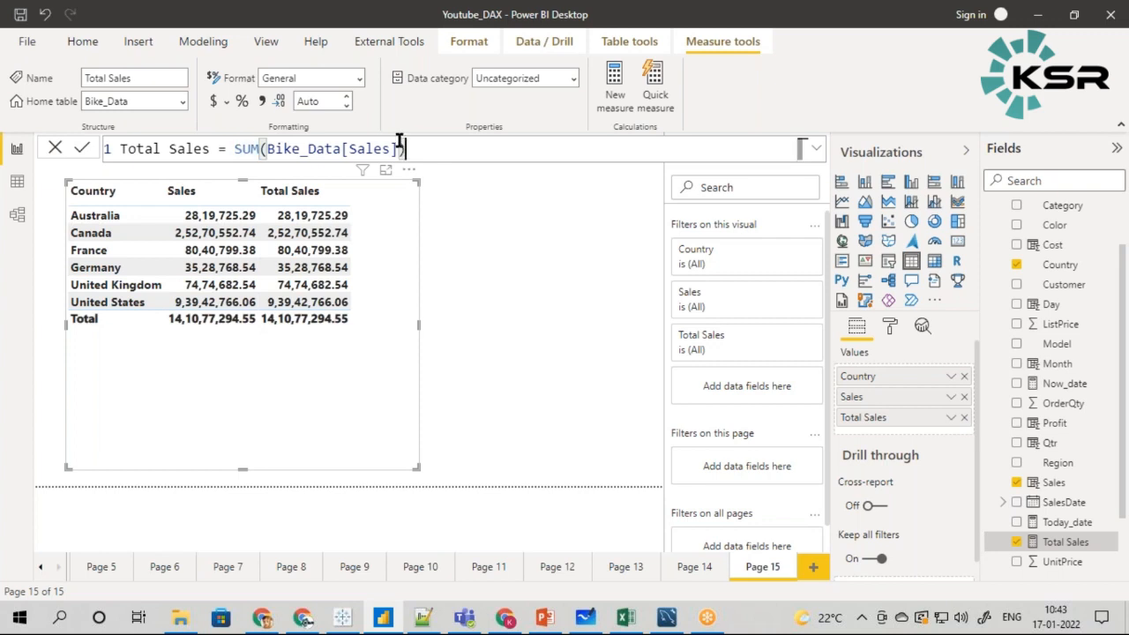
{"action": "double_click", "coordinate": [385, 149]}
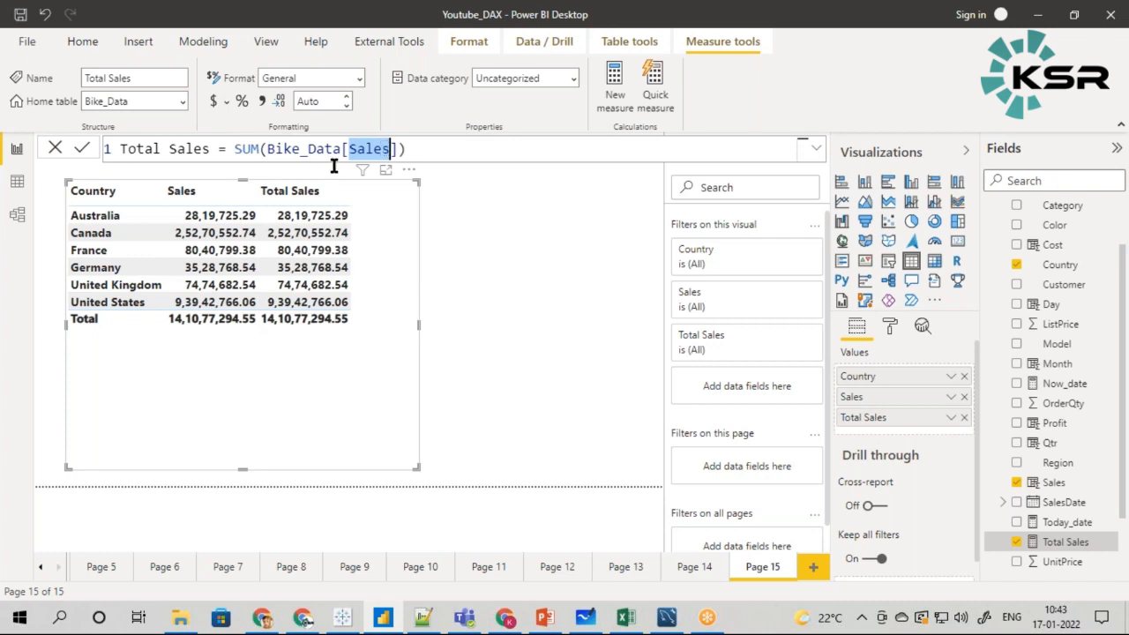
{"action": "left_click", "coordinate": [236, 150]}
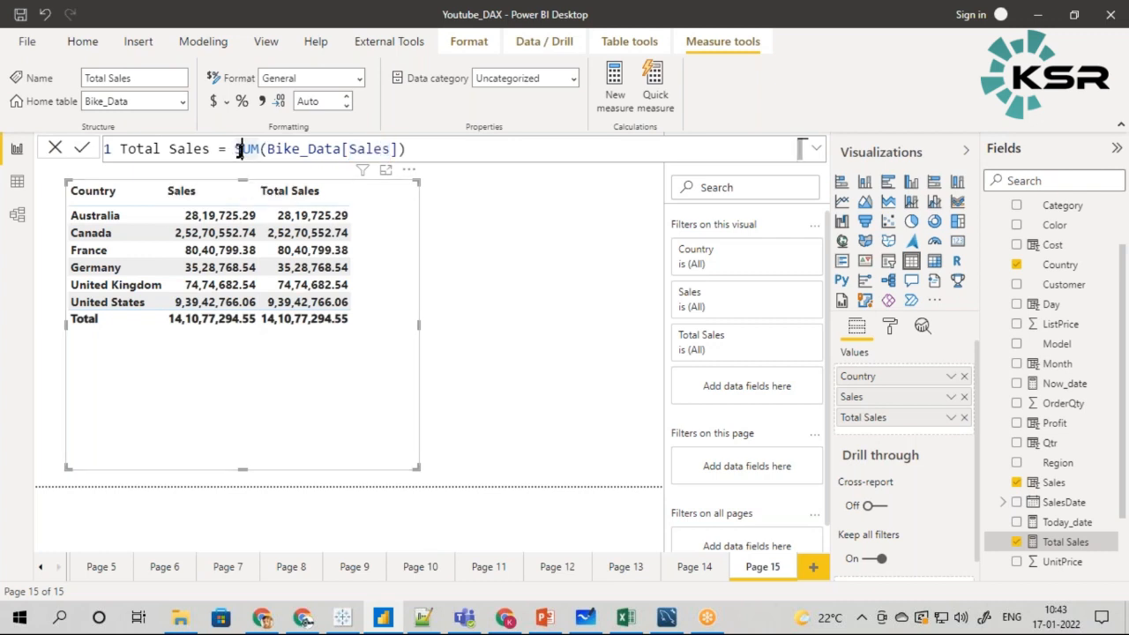
- Examine the Bike_Data table's rows, its OrderQty column and the formulas of the calculated Cost, Sales and Profit columns
{"action": "left_click", "coordinate": [17, 182]}
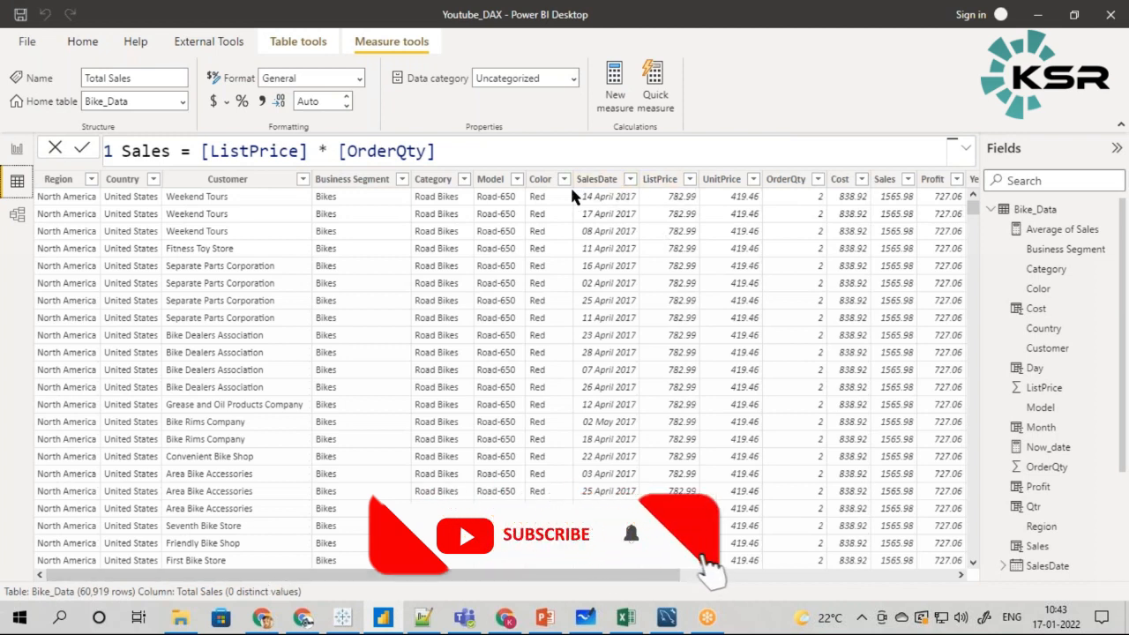
{"action": "left_click", "coordinate": [609, 179]}
{"action": "left_click", "coordinate": [780, 181]}
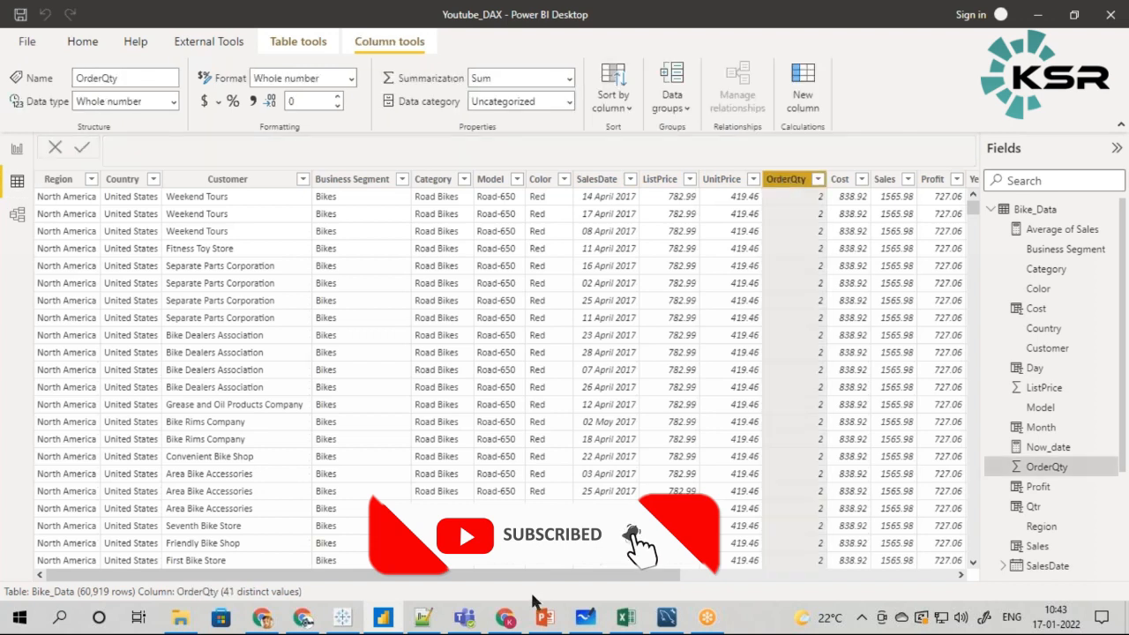
{"action": "scroll", "coordinate": [754, 547], "scroll_direction": "right", "scroll_amount": 5}
{"action": "left_click_drag", "start_coordinate": [754, 539], "coordinate": [805, 538]}
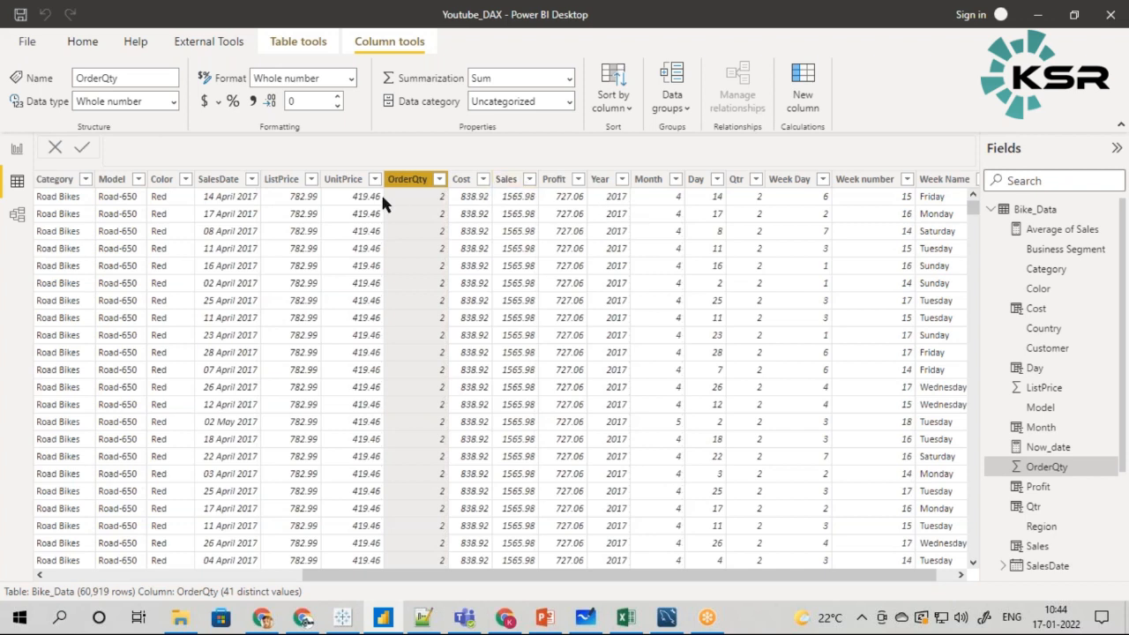
{"action": "left_click", "coordinate": [459, 179]}
{"action": "left_click", "coordinate": [505, 180]}
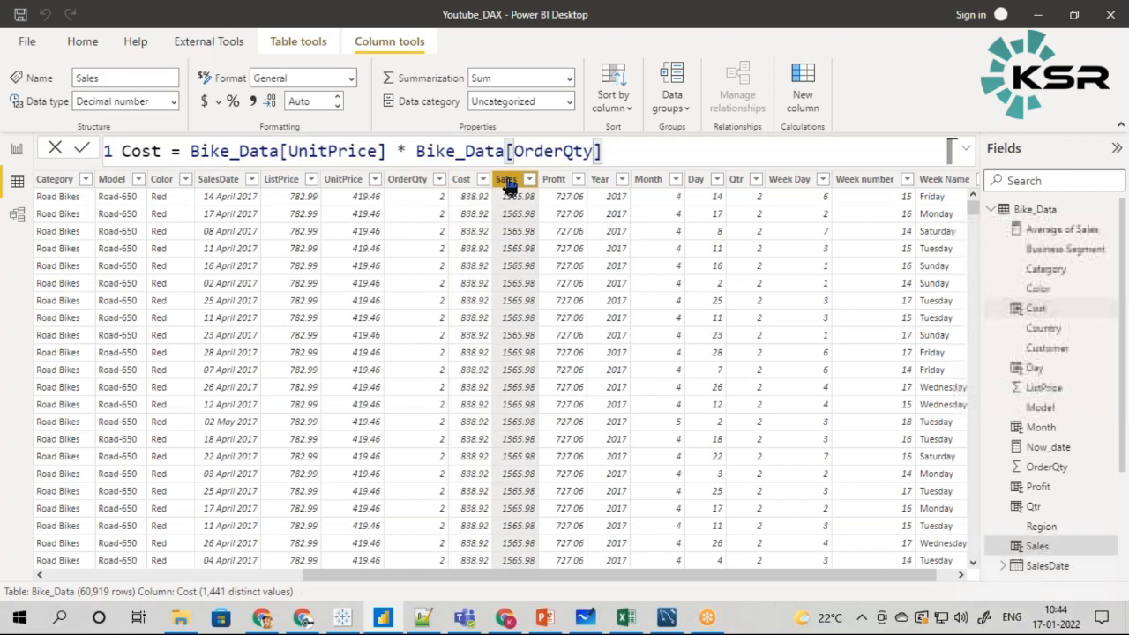
{"action": "left_click", "coordinate": [553, 180]}
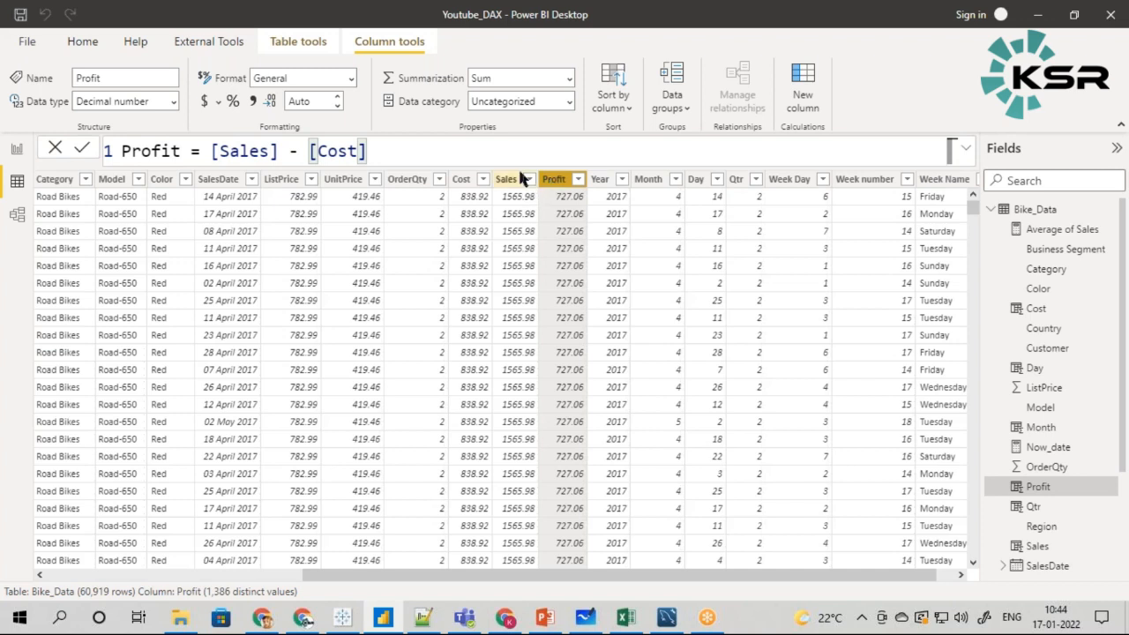
{"action": "left_click", "coordinate": [509, 179]}
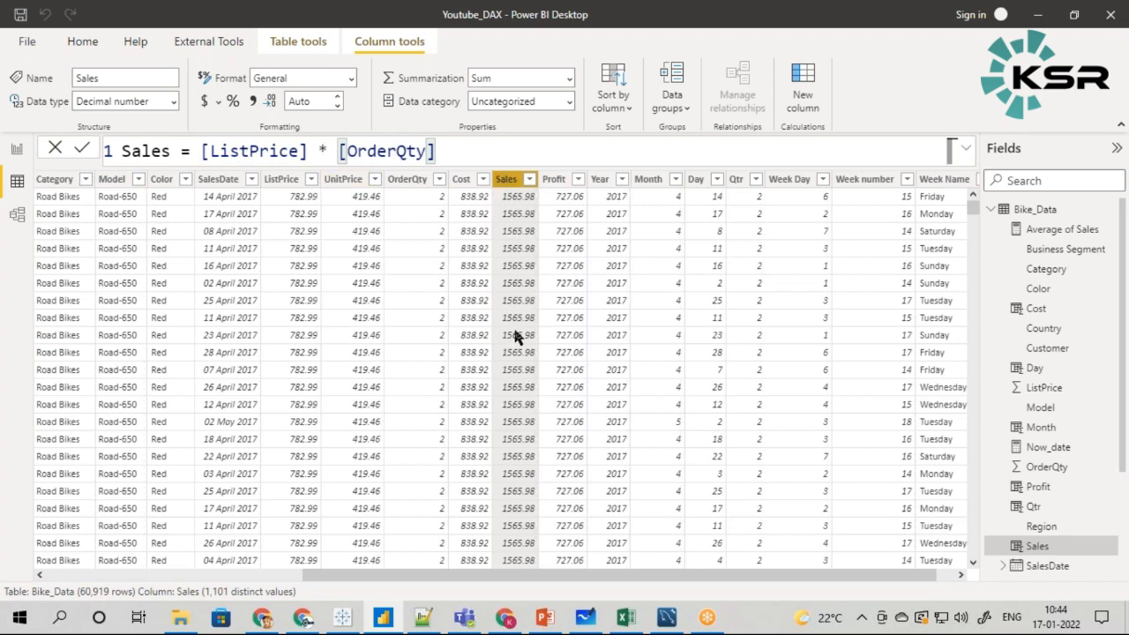
- Return to the report page and review the formula of the Total Sales measure
{"action": "left_click", "coordinate": [17, 150]}
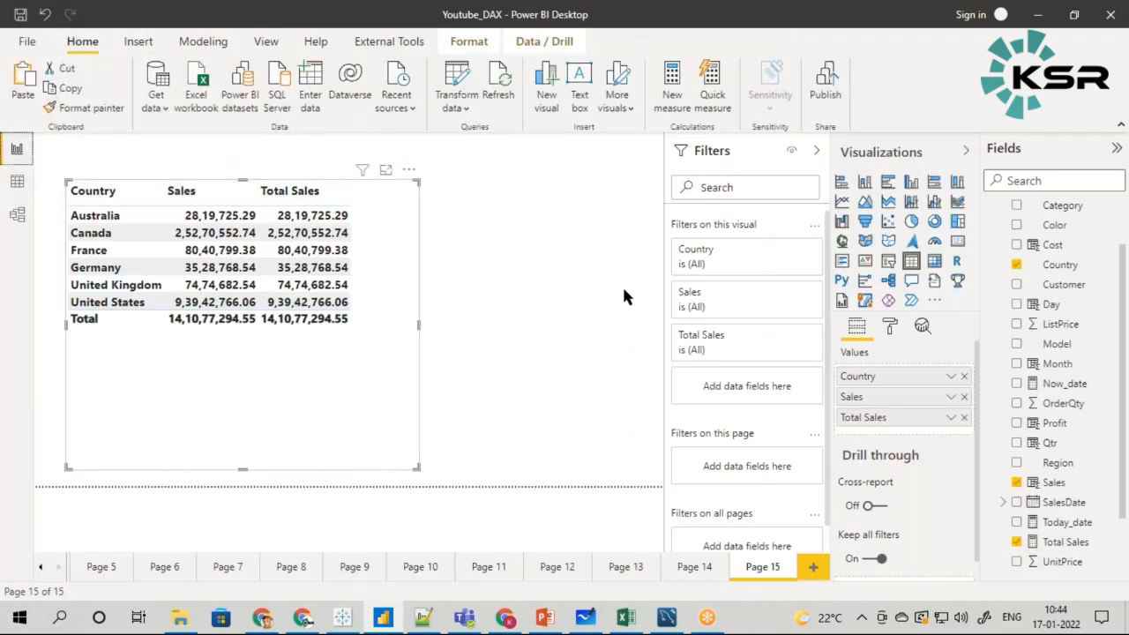
{"action": "left_click", "coordinate": [1058, 541]}
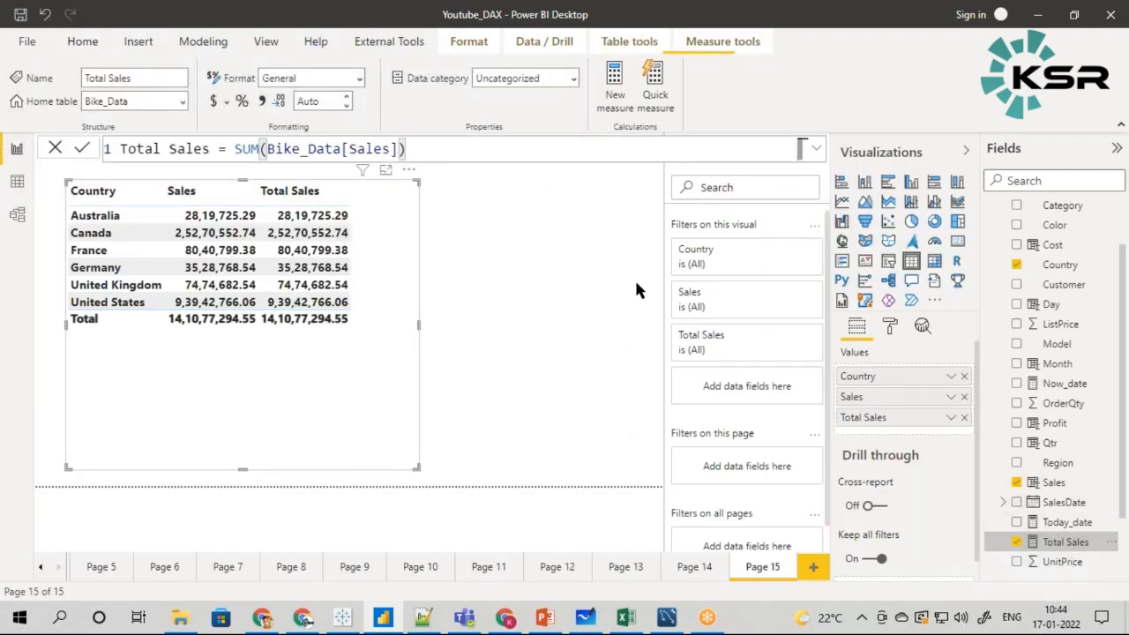
{"action": "double_click", "coordinate": [366, 152]}
{"action": "left_click", "coordinate": [431, 149]}
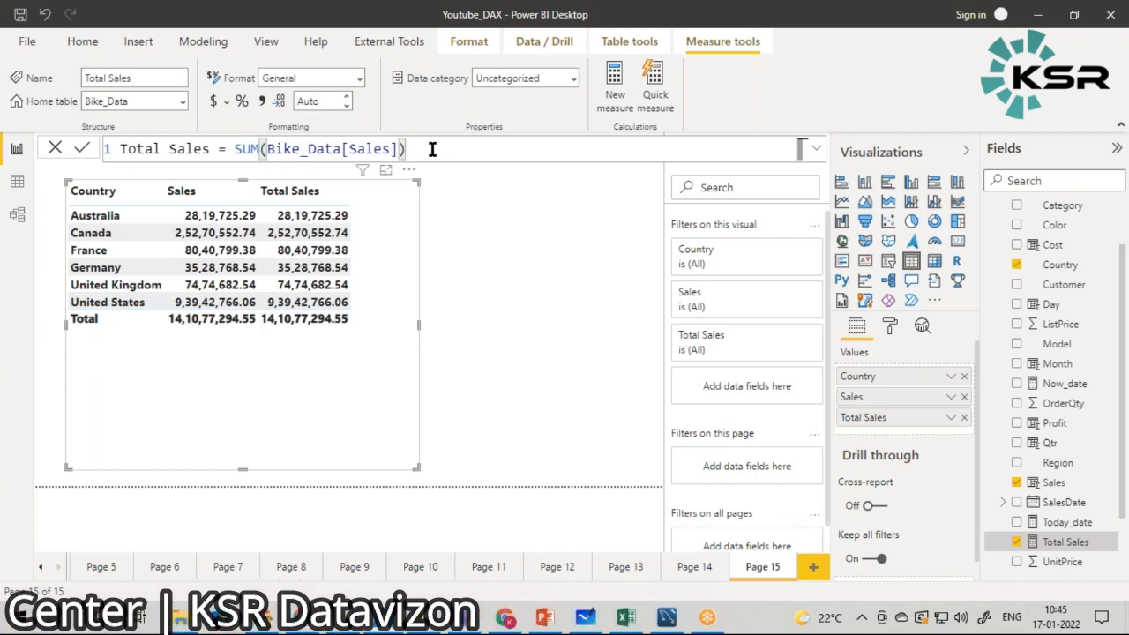
- Create a new measure in Bike_Data and name it "Total Sales using X functions"
{"action": "left_click", "coordinate": [614, 78]}
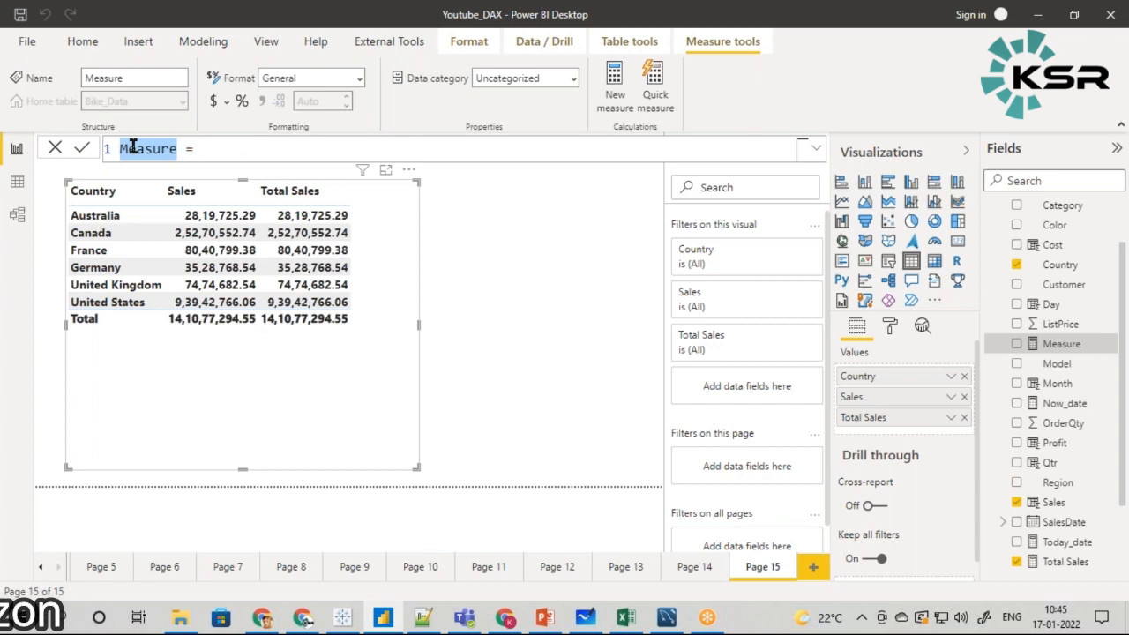
{"action": "type", "text": "Tot"}
{"action": "type", "text": "al Ds"}
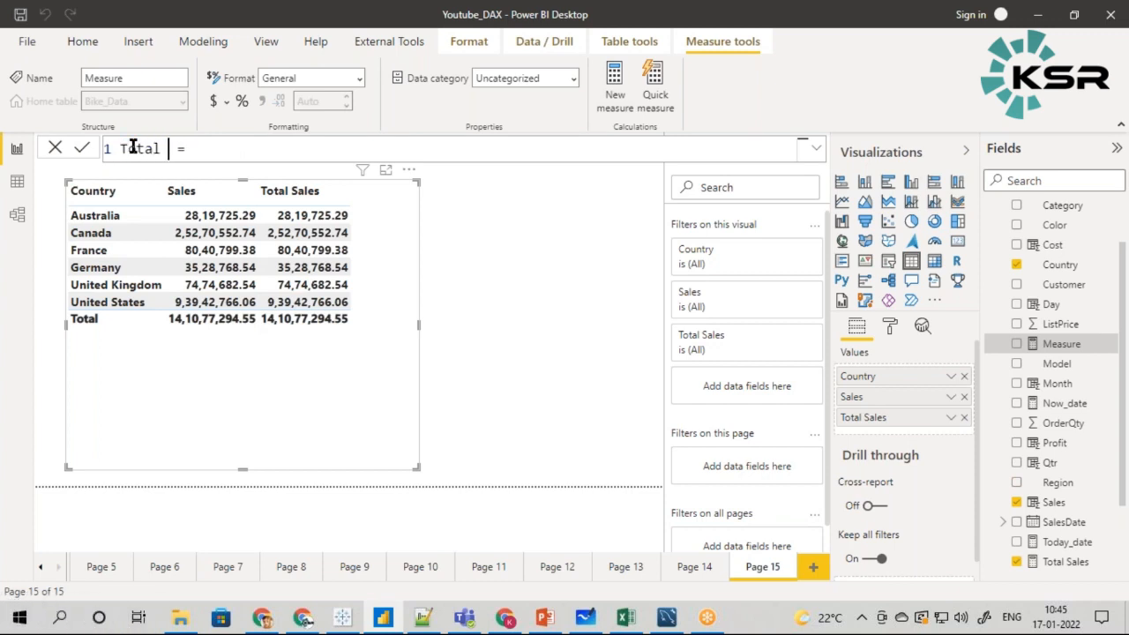
{"action": "key", "text": "BackSpace"}
{"action": "key", "text": "BackSpace"}
{"action": "type", "text": "Sales usi"}
{"action": "type", "text": "ng C"}
{"action": "key", "text": "BackSpace"}
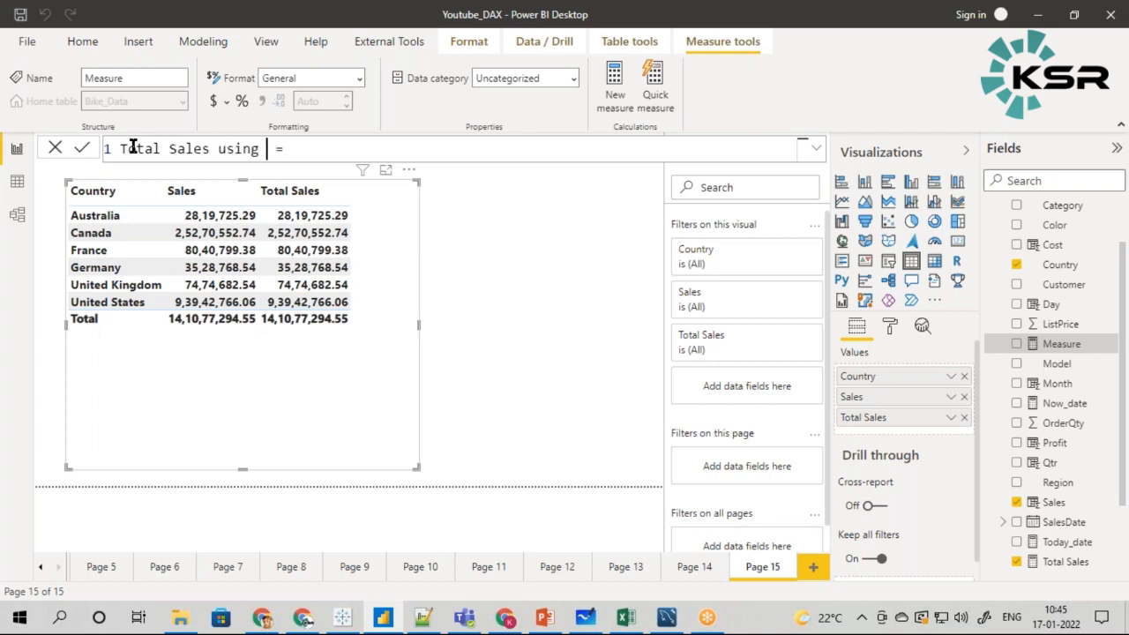
{"action": "type", "text": "X F"}
{"action": "key", "text": "BackSpace"}
{"action": "type", "text": "functions"}
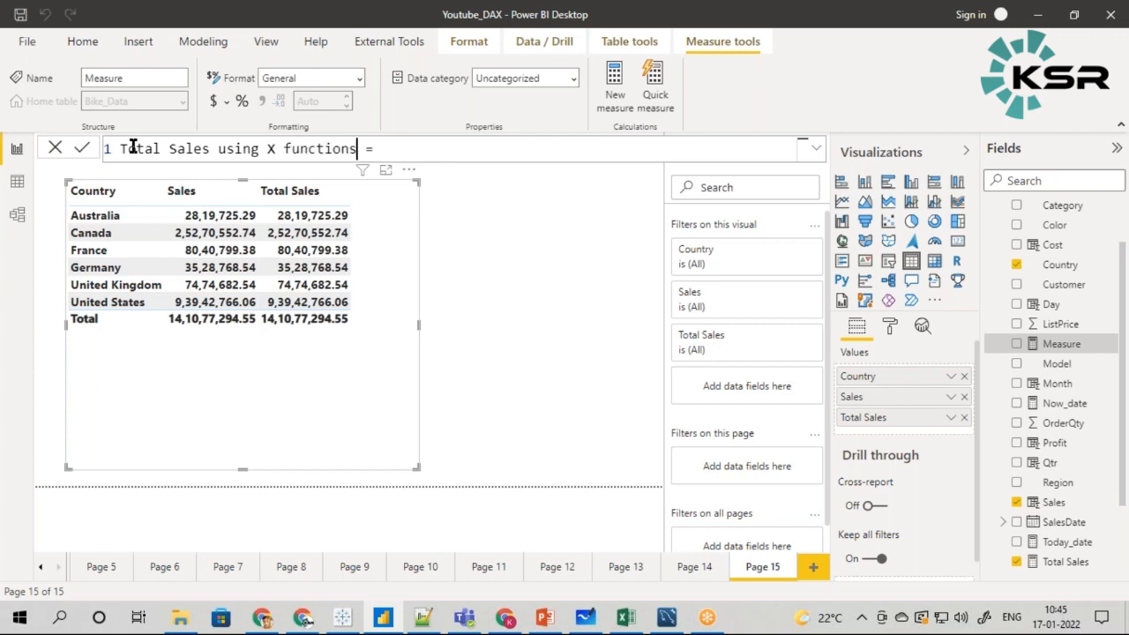
- Start the measure's formula with SUMX and give Bike_Data as its table argument
{"action": "left_click", "coordinate": [404, 140]}
{"action": "type", "text": "sum"}
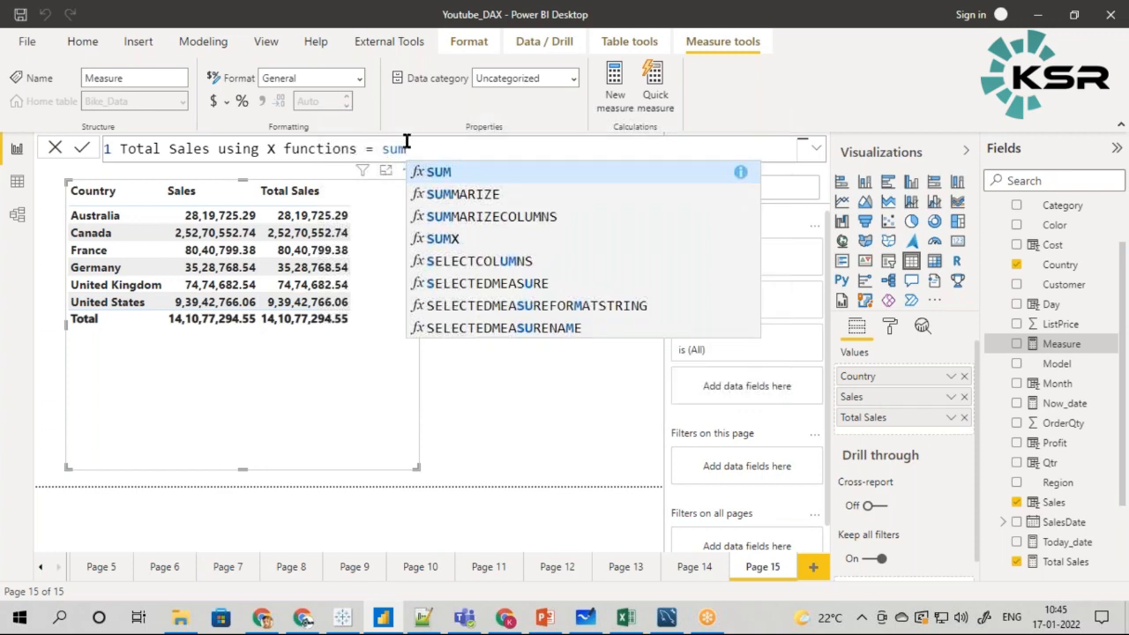
{"action": "left_click", "coordinate": [453, 240]}
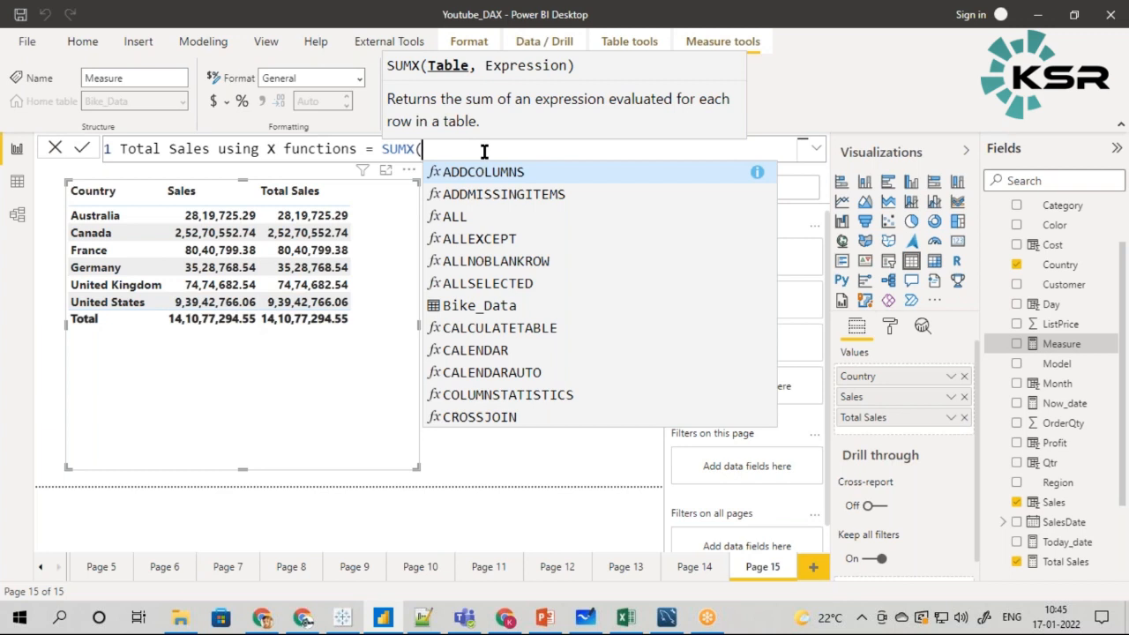
{"action": "type", "text": "bik"}
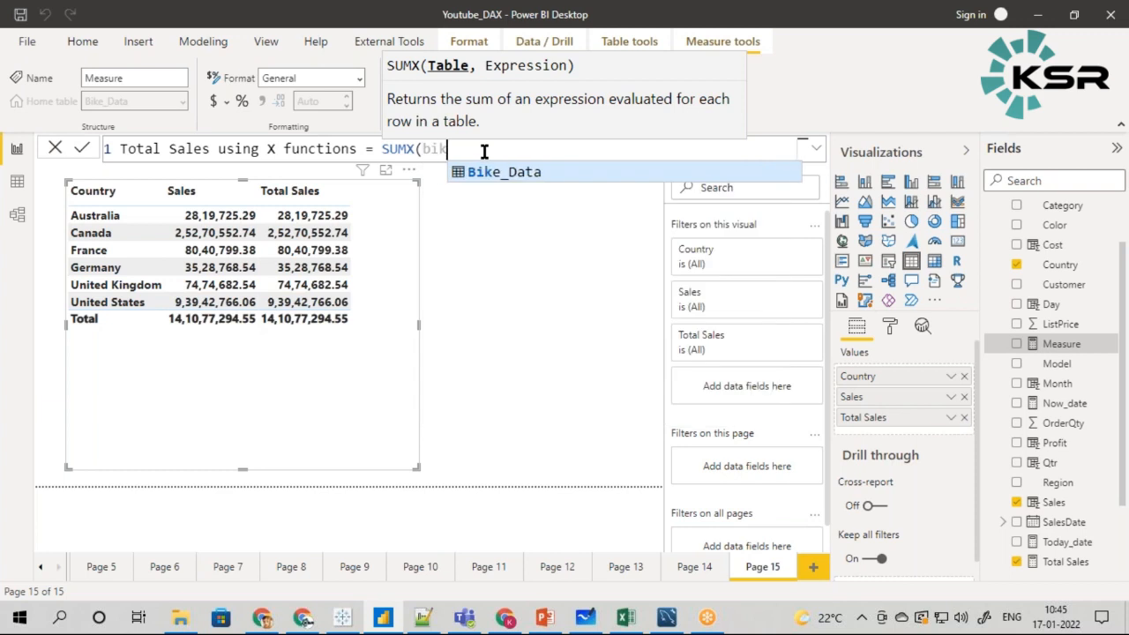
{"action": "key", "text": "Tab"}
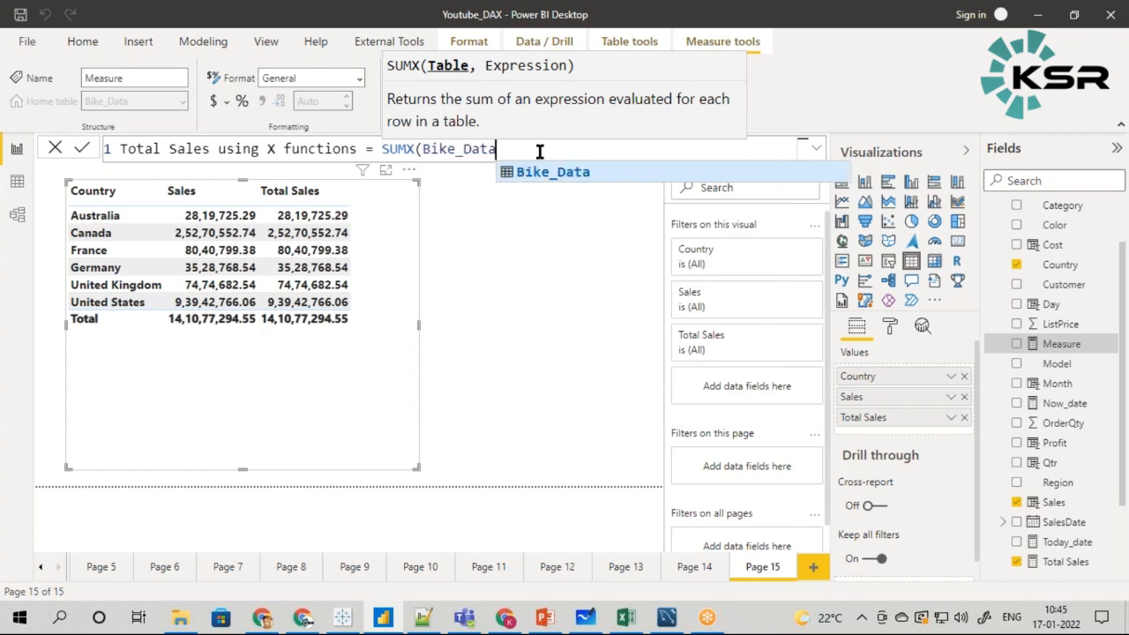
{"action": "type", "text": ","}
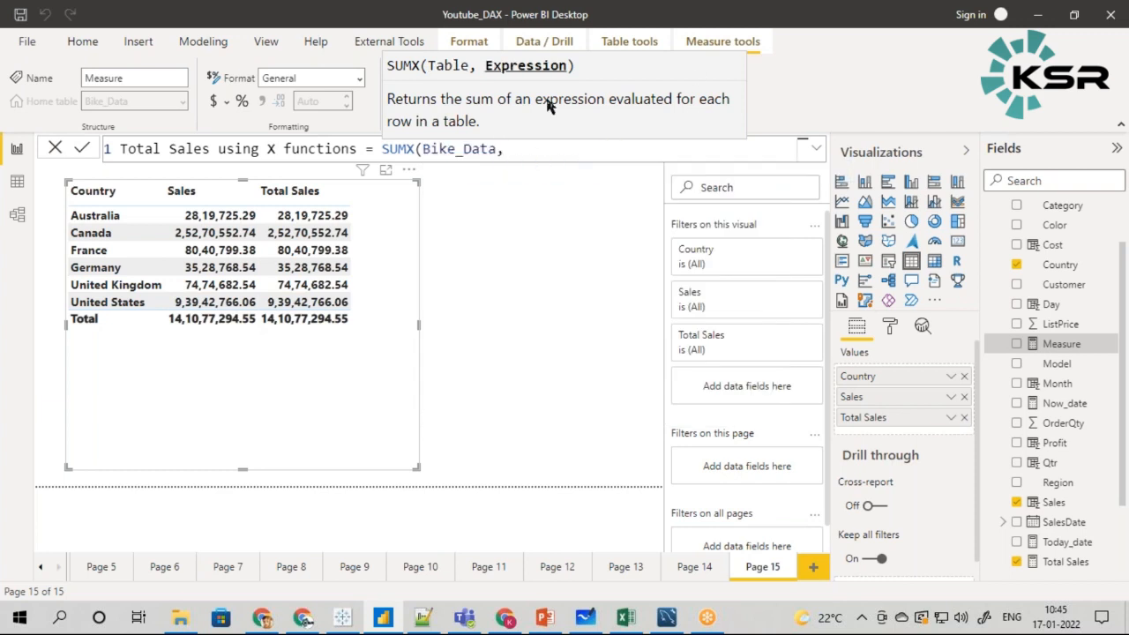
- Complete the SUMX expression with Bike_Data[ListPrice] * Bike_Data[OrderQty] and close the formula
{"action": "type", "text": "bike"}
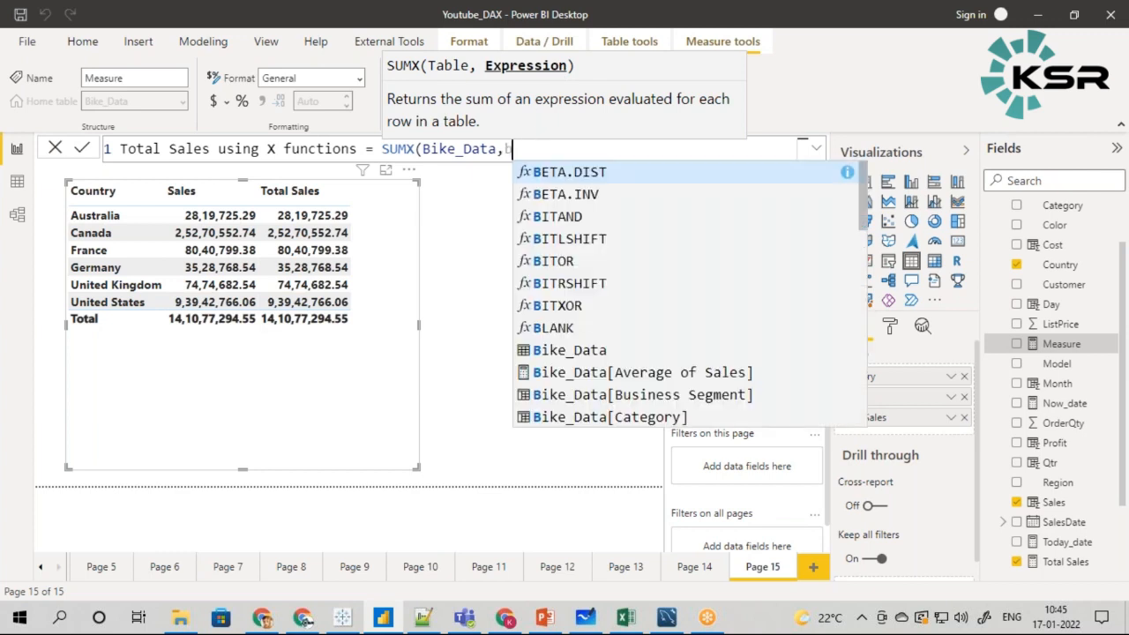
{"action": "scroll", "coordinate": [639, 340], "scroll_direction": "down", "scroll_amount": 1}
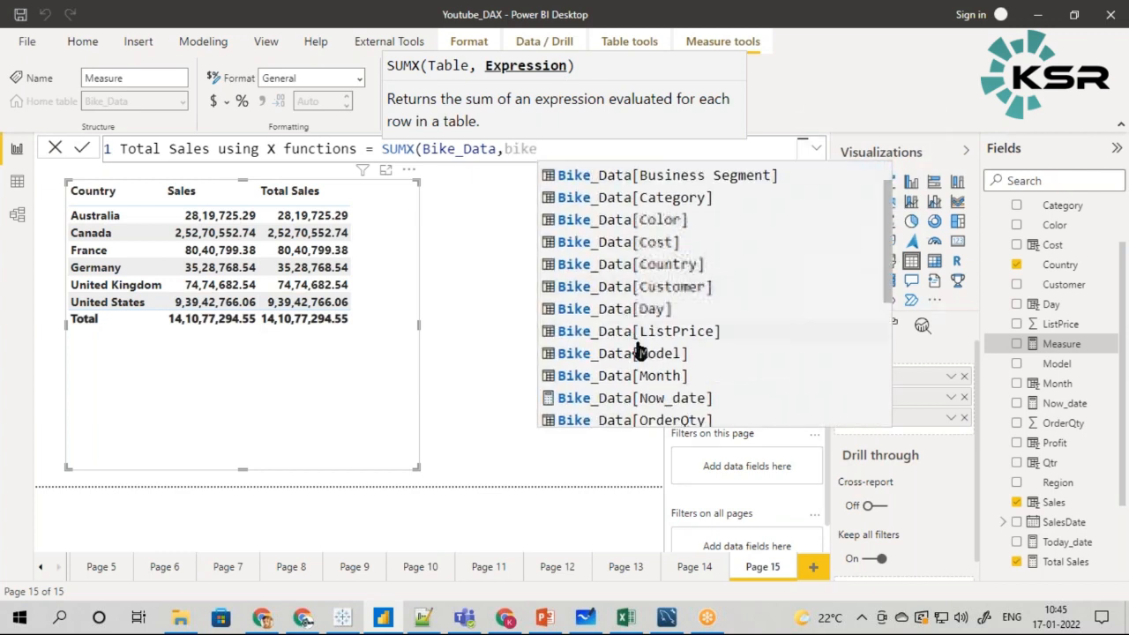
{"action": "left_click", "coordinate": [639, 333]}
{"action": "type", "text": "* B"}
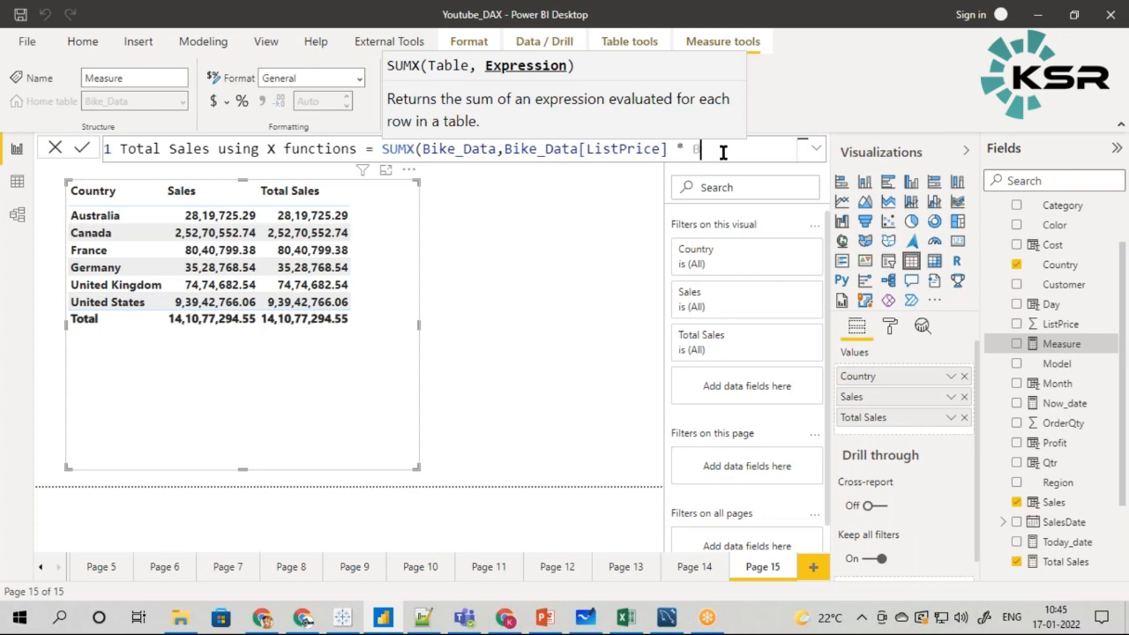
{"action": "type", "text": "ike"}
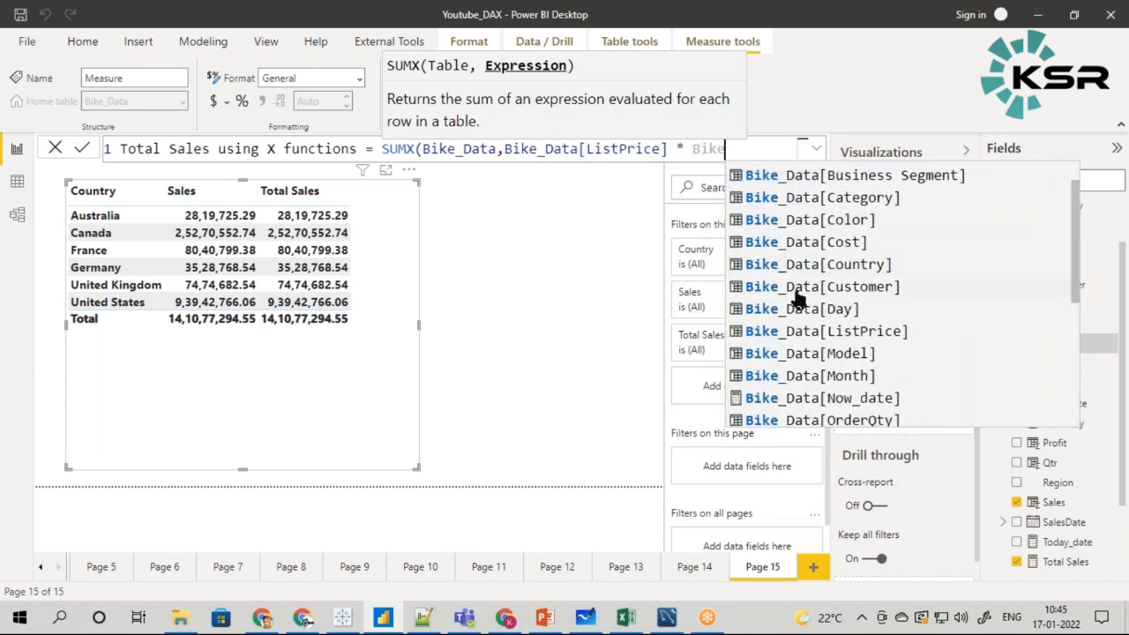
{"action": "scroll", "coordinate": [829, 264], "scroll_direction": "down", "scroll_amount": 1}
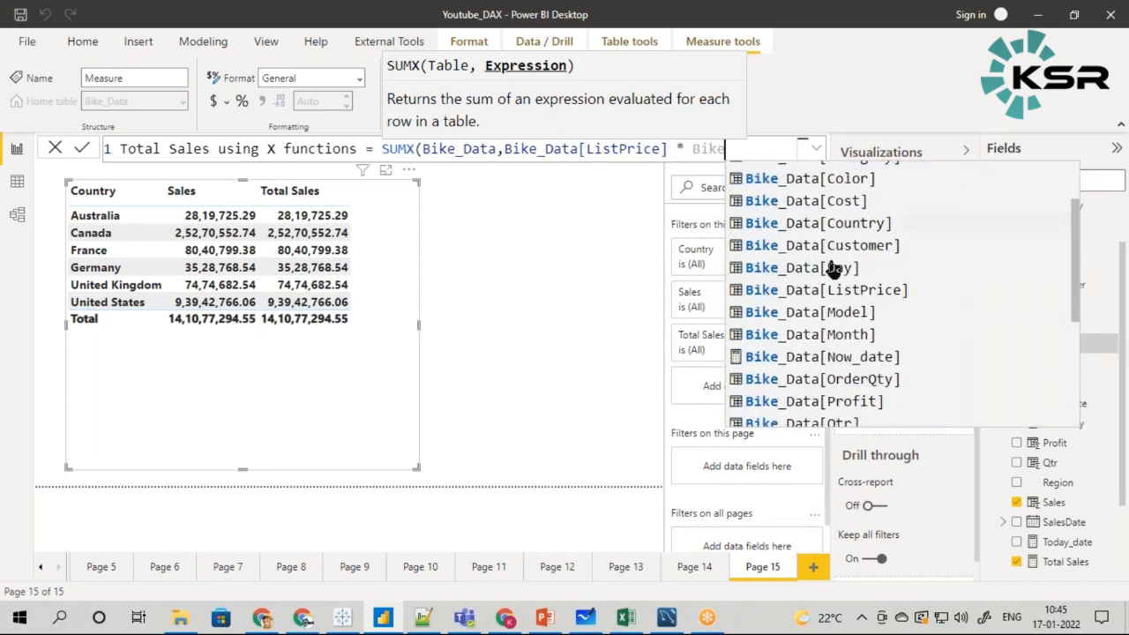
{"action": "double_click", "coordinate": [805, 379]}
{"action": "type", "text": ")"}
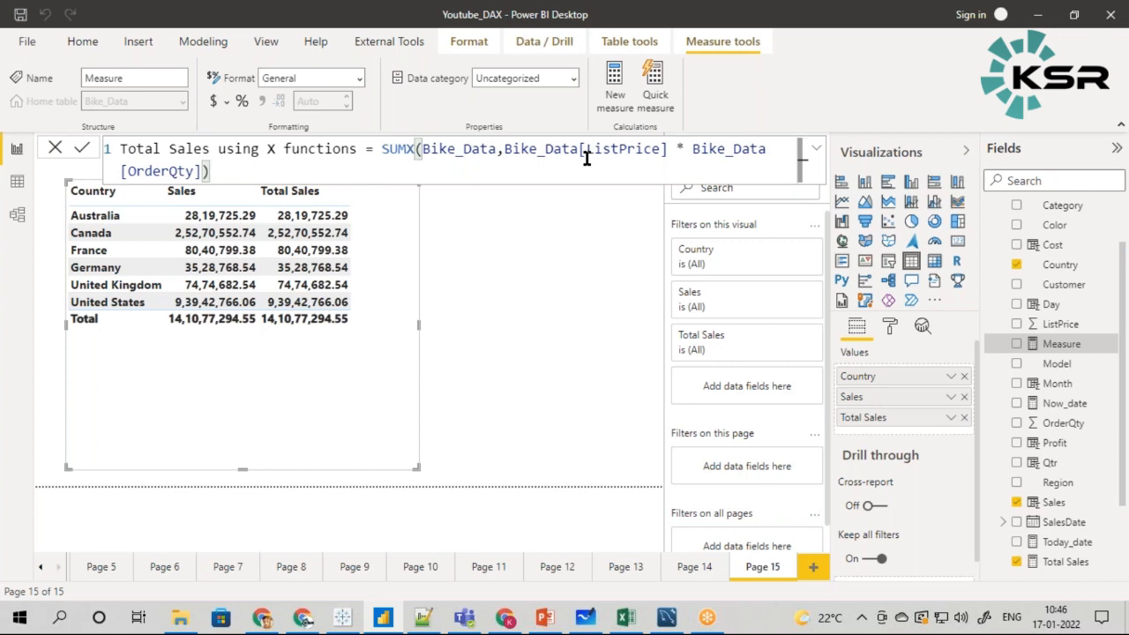
- Commit the SUMX measure and add it to the table visual after Total Sales, with the visual widened to fit
{"action": "key", "text": "Return"}
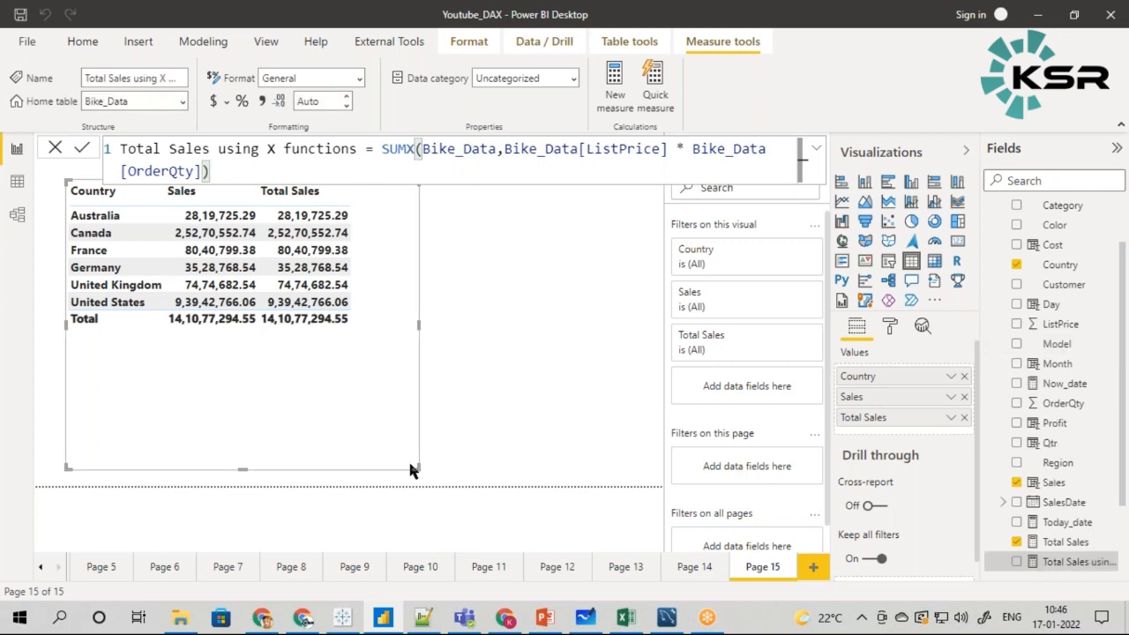
{"action": "left_click", "coordinate": [617, 429]}
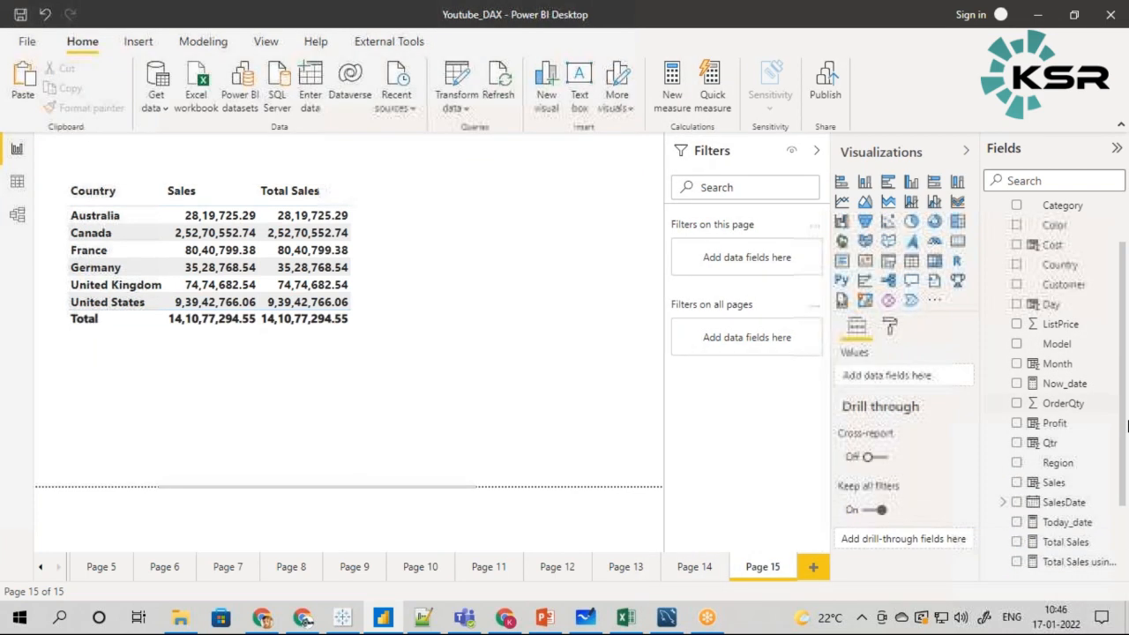
{"action": "left_click_drag", "start_coordinate": [1072, 562], "coordinate": [507, 353]}
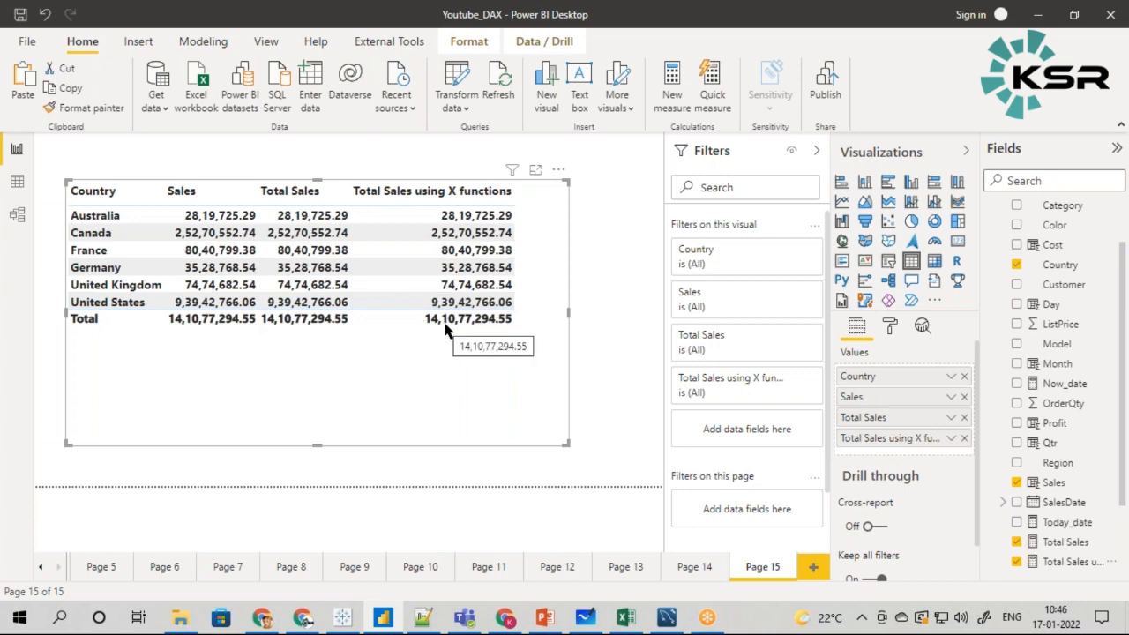
- Review the table and expression arguments in the formula of the Total Sales using X functions measure
{"action": "left_click", "coordinate": [1071, 563]}
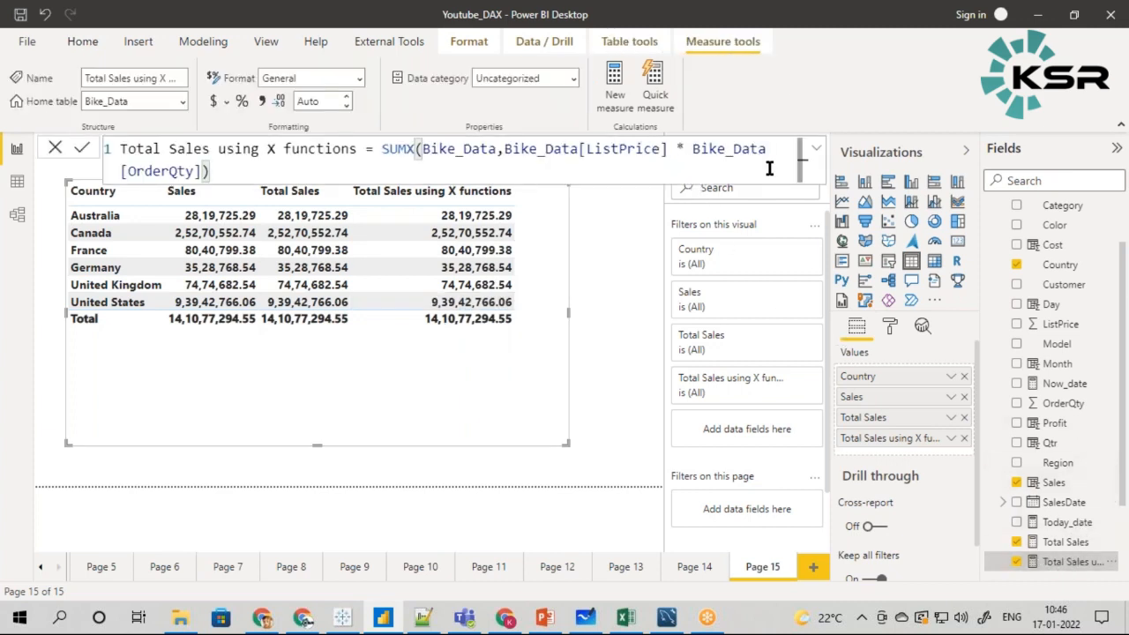
{"action": "double_click", "coordinate": [473, 150]}
{"action": "double_click", "coordinate": [549, 149]}
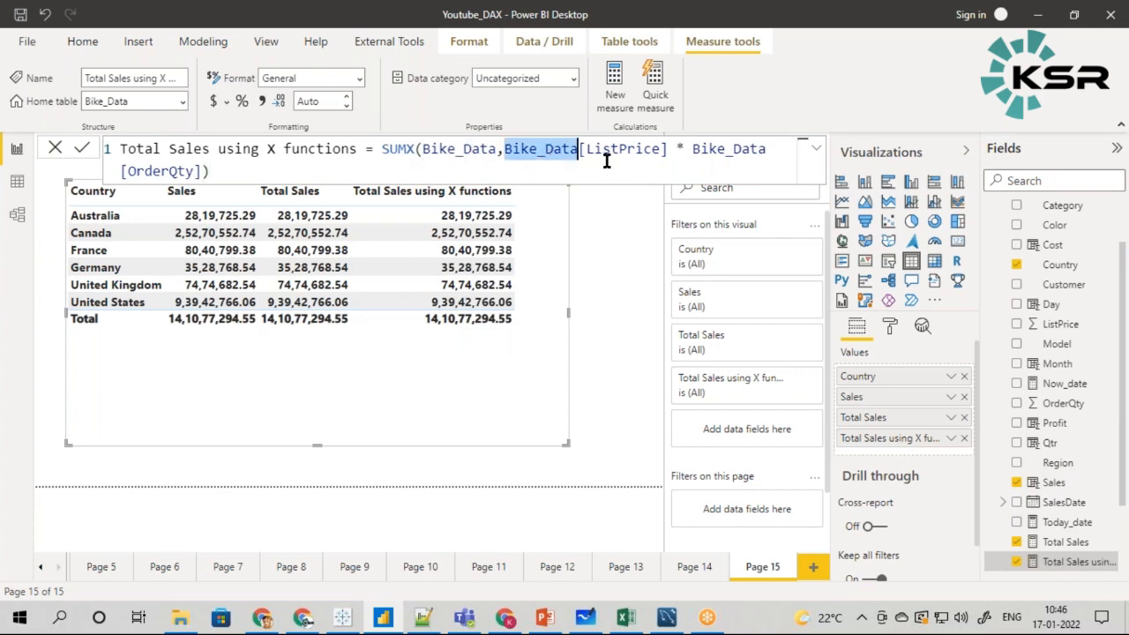
{"action": "left_click", "coordinate": [278, 166]}
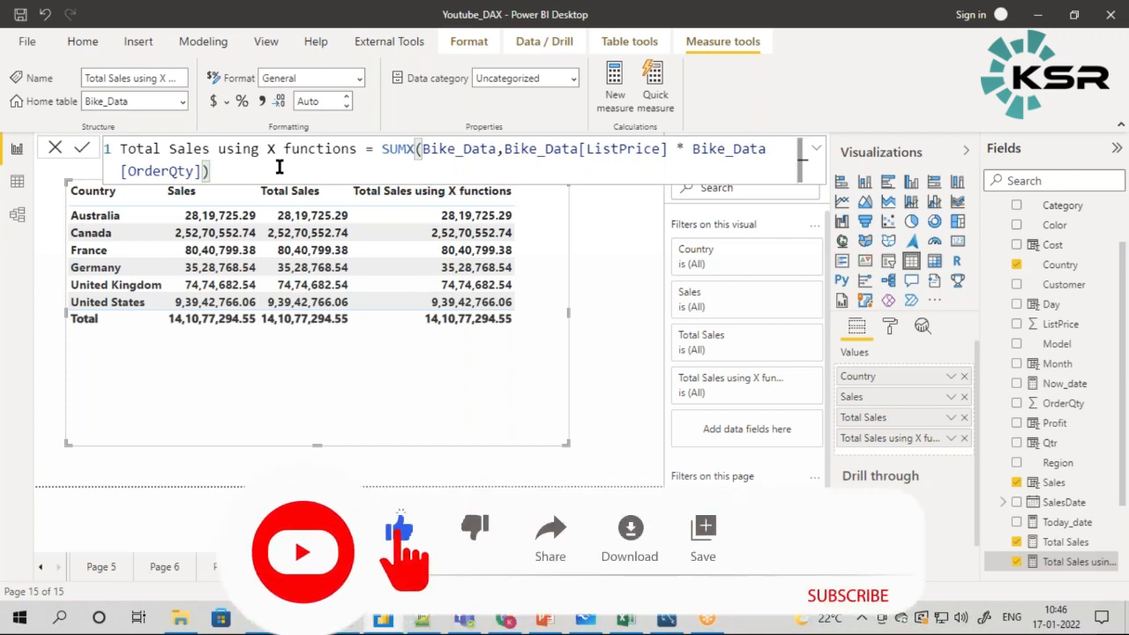
- Inspect the calculated Sales column and its formula in the Bike_Data table's data
{"action": "left_click", "coordinate": [17, 180]}
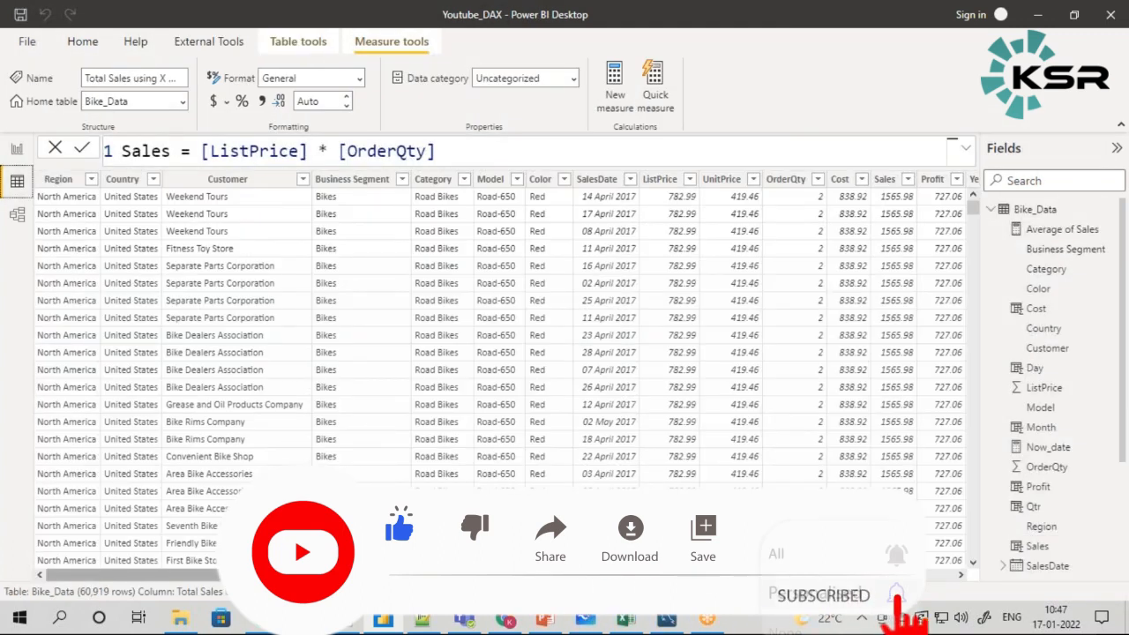
{"action": "left_click_drag", "start_coordinate": [397, 575], "coordinate": [524, 575]}
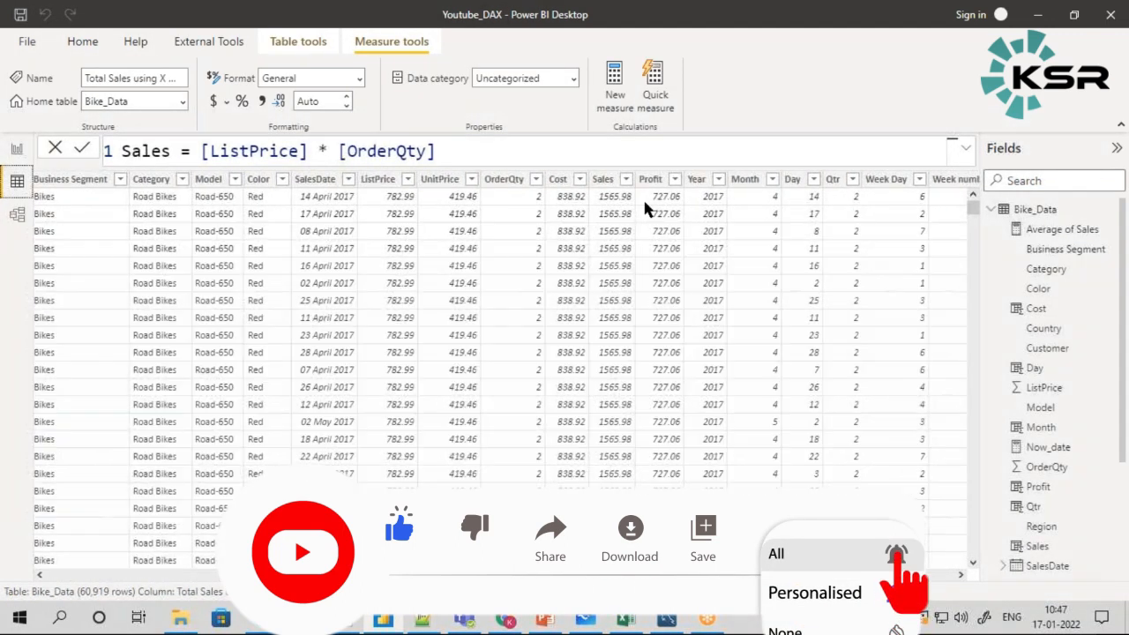
{"action": "left_click", "coordinate": [607, 181]}
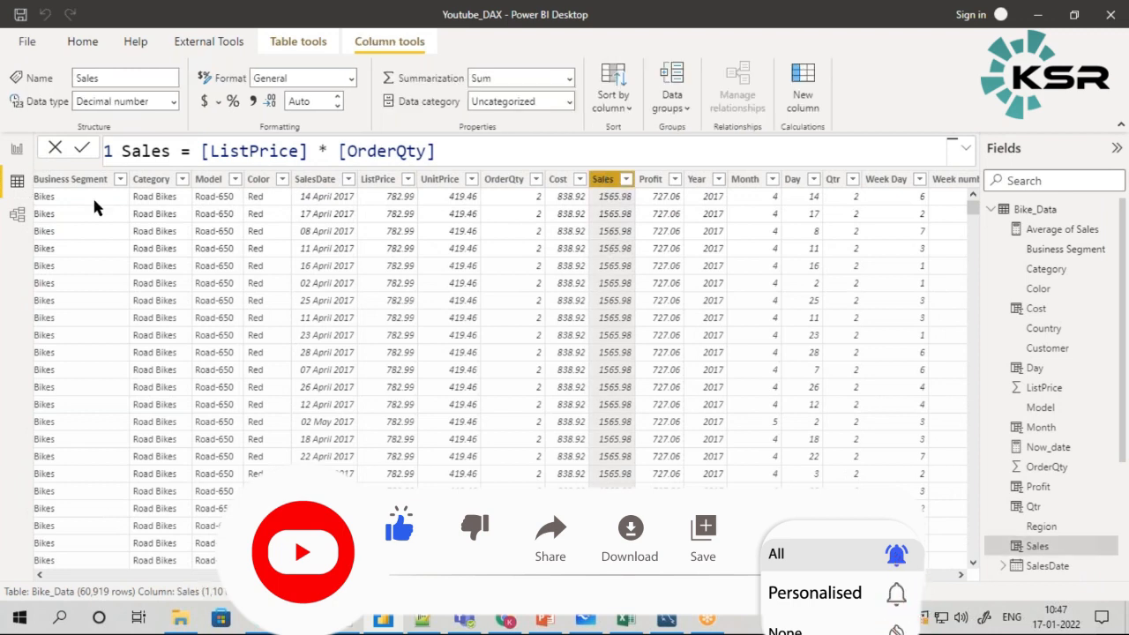
- Return to the report page and compare the Total Sales formula with the Total Sales using X functions formula
{"action": "left_click", "coordinate": [17, 149]}
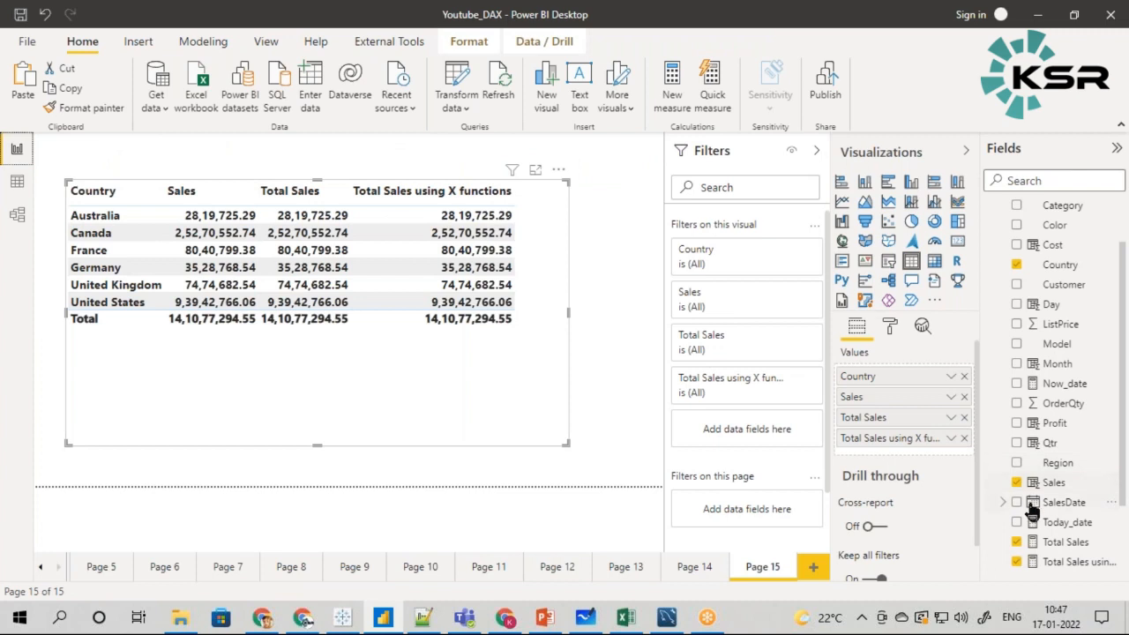
{"action": "left_click", "coordinate": [1064, 542]}
{"action": "double_click", "coordinate": [249, 148]}
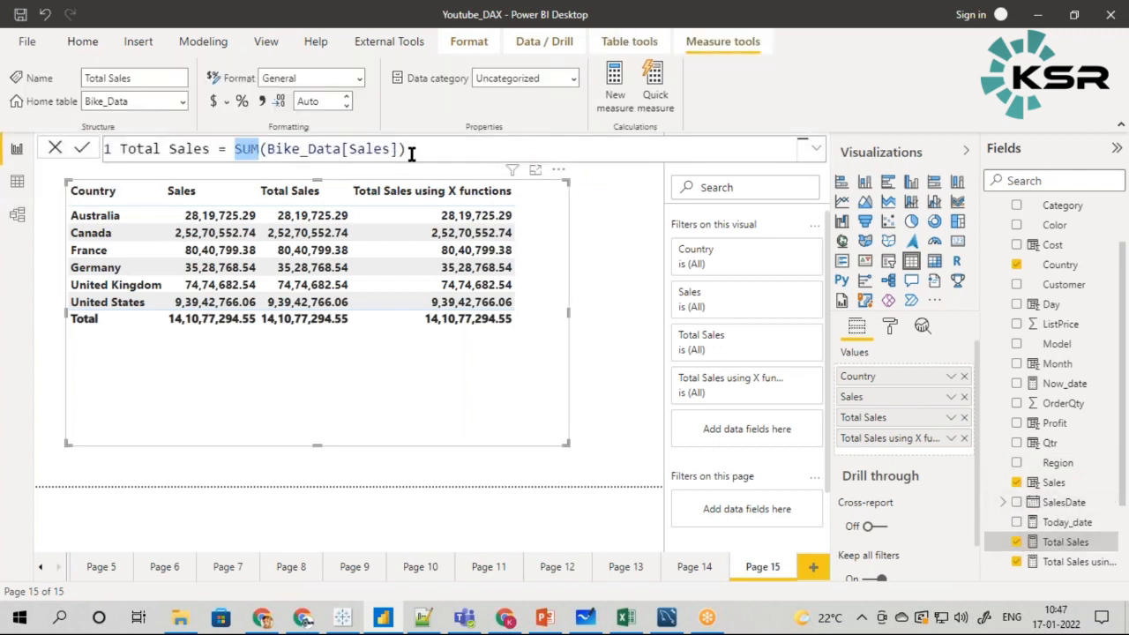
{"action": "double_click", "coordinate": [365, 149]}
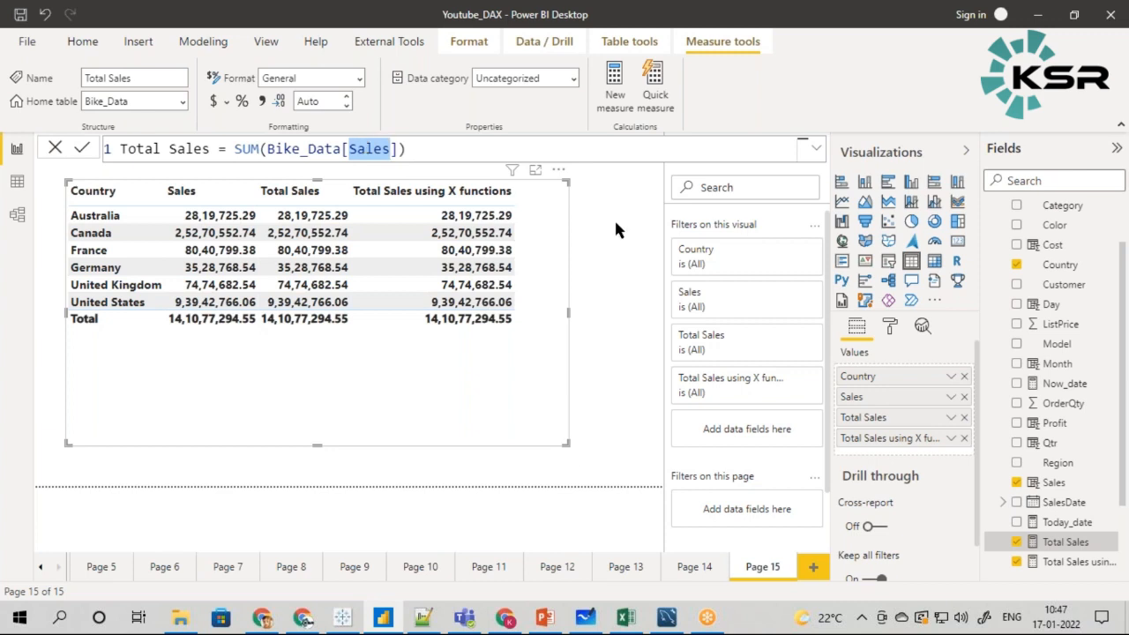
{"action": "left_click", "coordinate": [1051, 568]}
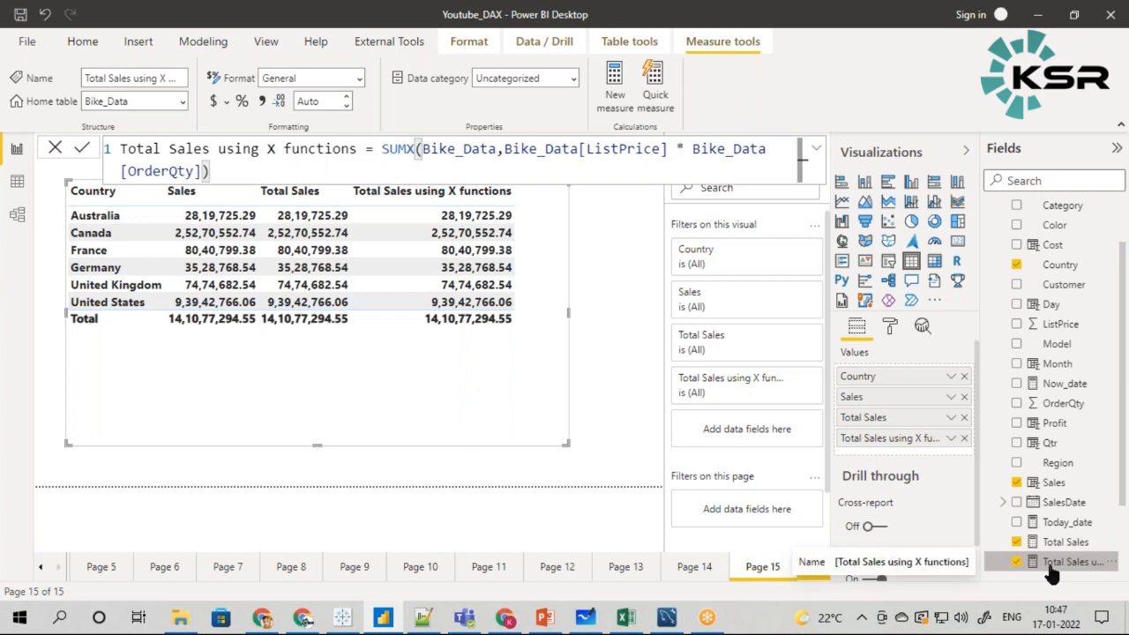
{"action": "left_click_drag", "start_coordinate": [383, 150], "coordinate": [399, 152]}
{"action": "left_click", "coordinate": [391, 173]}
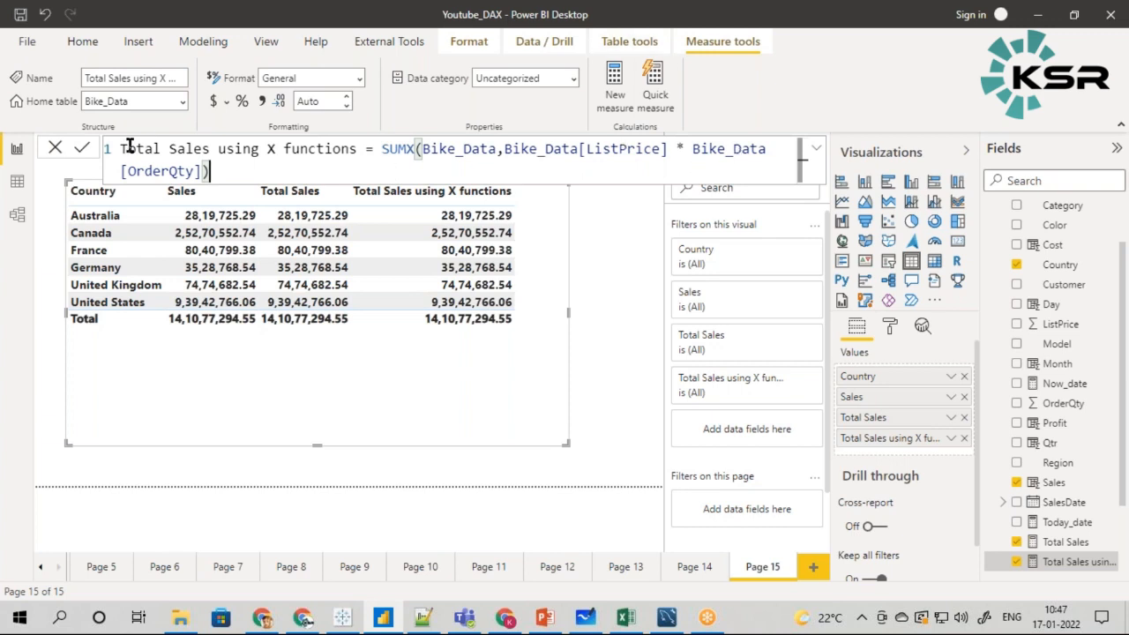
- Examine the ListPrice and OrderQty values row by row in the first four rows of the Bike_Data table
{"action": "left_click", "coordinate": [14, 186]}
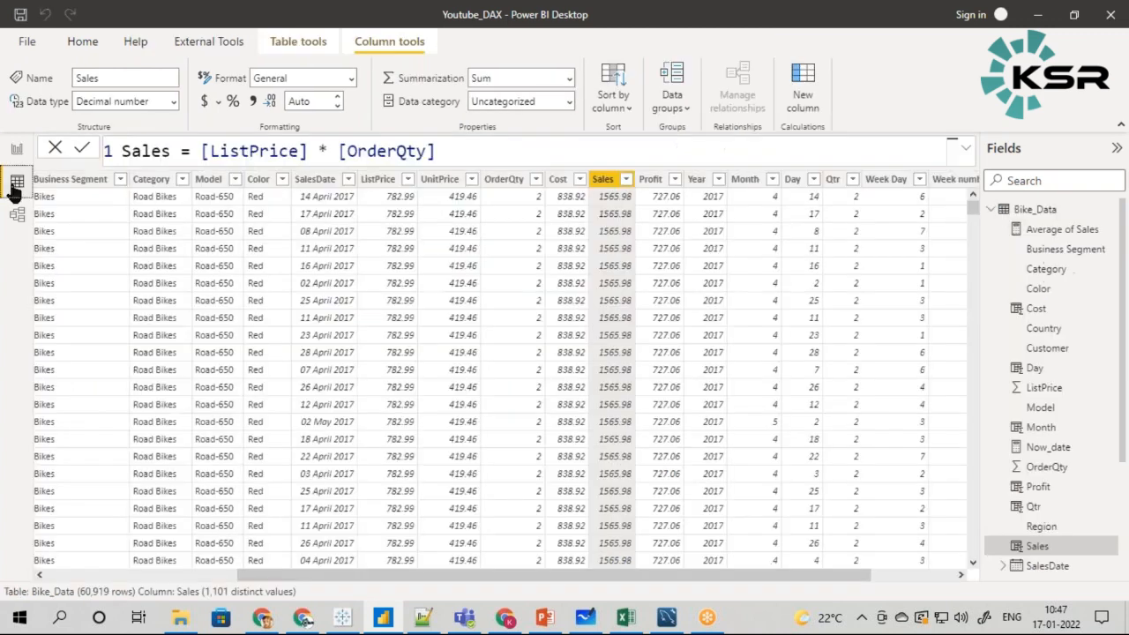
{"action": "left_click", "coordinate": [379, 181]}
{"action": "left_click", "coordinate": [504, 180]}
{"action": "left_click", "coordinate": [410, 202]}
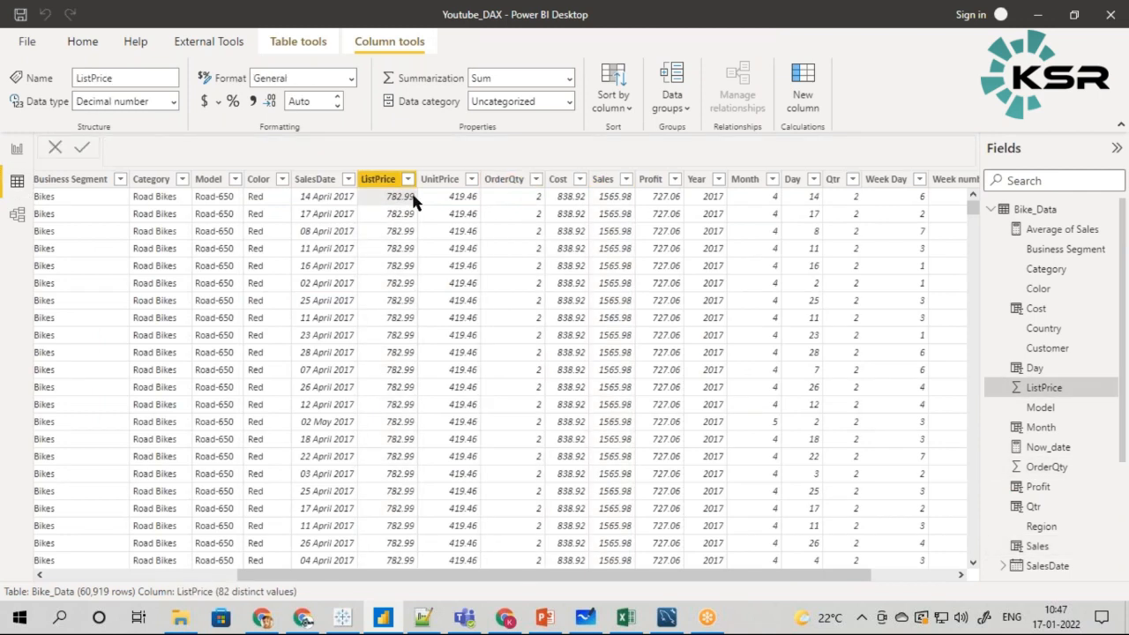
{"action": "left_click", "coordinate": [493, 196]}
{"action": "left_click", "coordinate": [404, 218]}
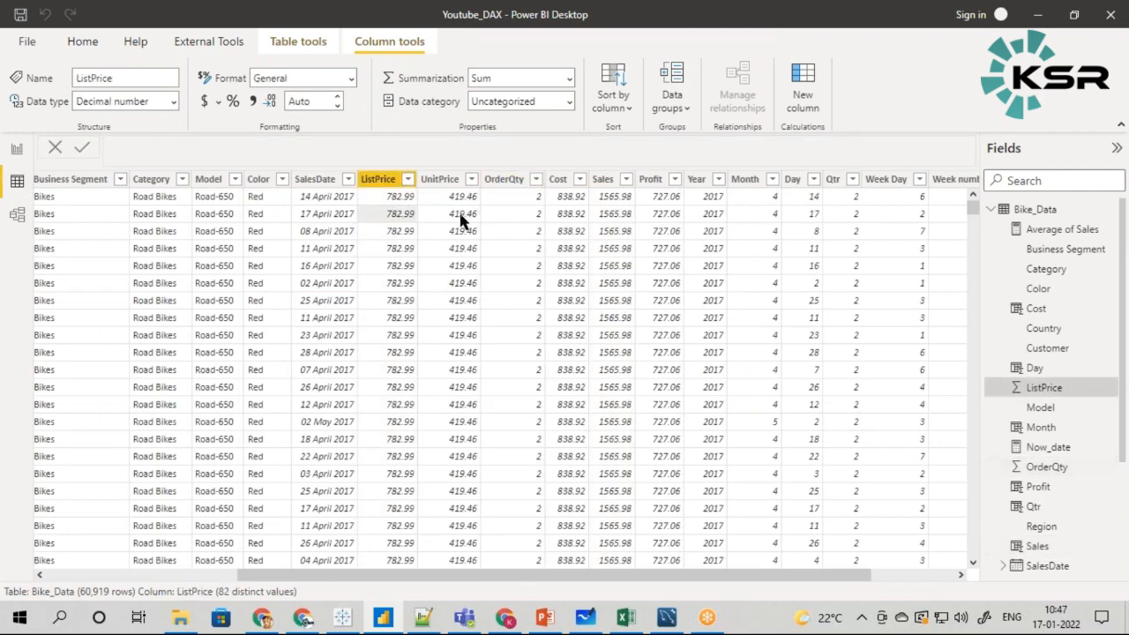
{"action": "left_click", "coordinate": [507, 214]}
{"action": "left_click", "coordinate": [399, 236]}
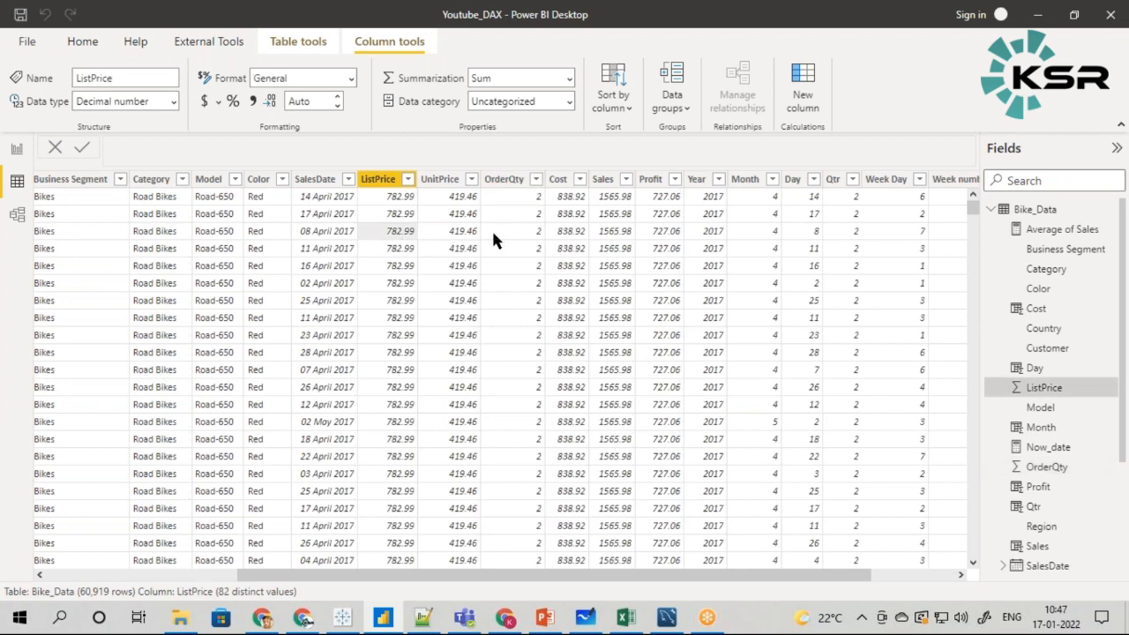
{"action": "left_click", "coordinate": [485, 232]}
{"action": "left_click", "coordinate": [398, 249]}
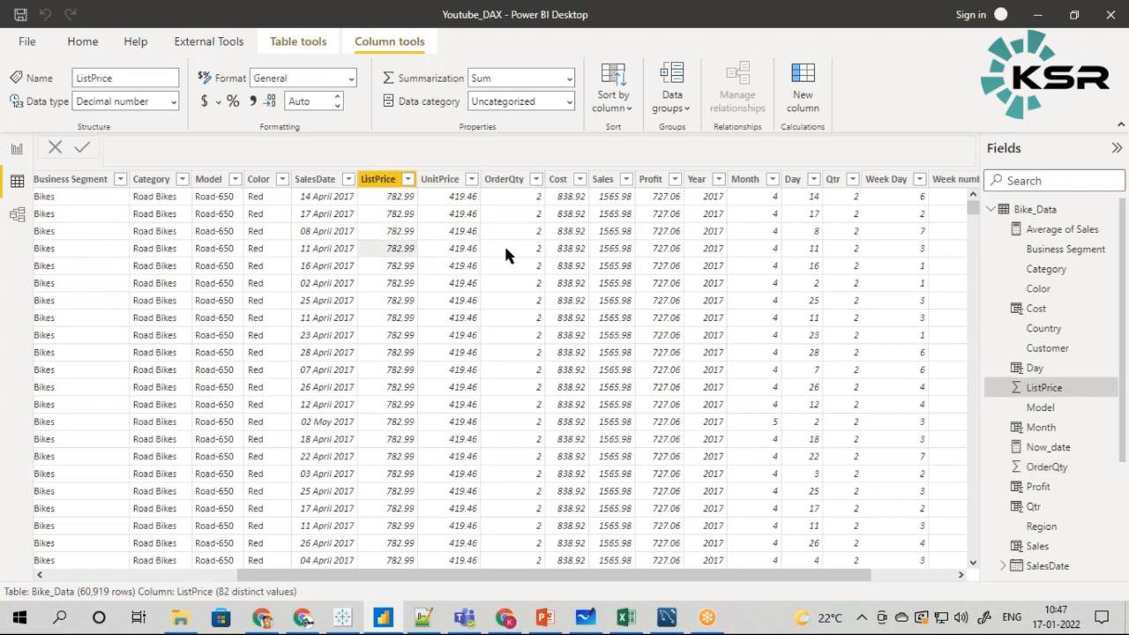
{"action": "left_click", "coordinate": [505, 249]}
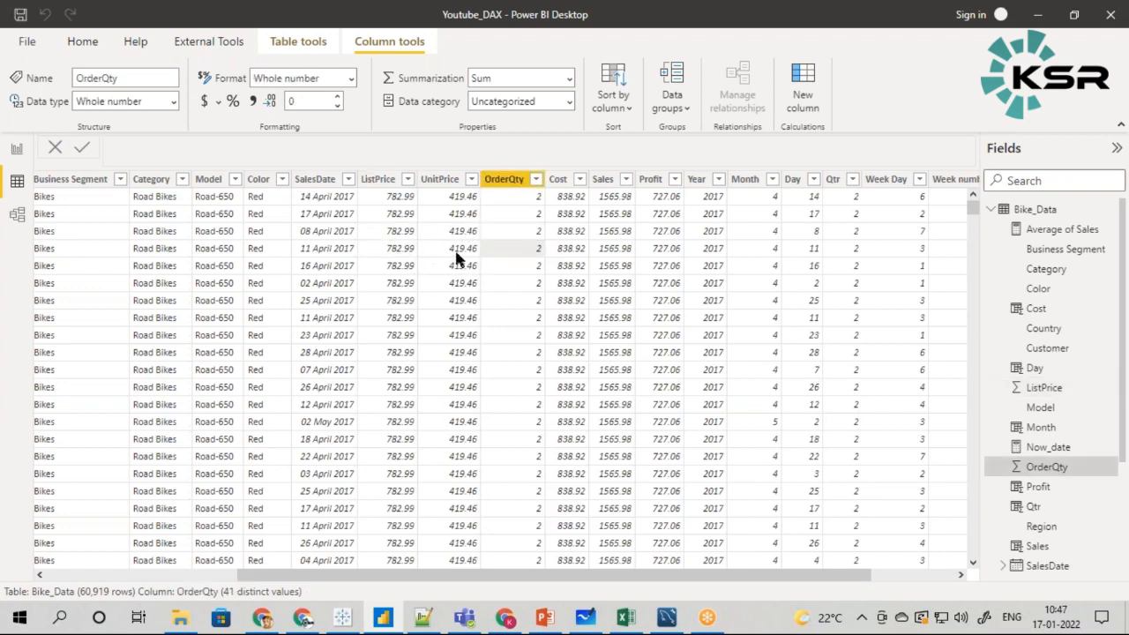
- Return to the report page and examine the SUMX function and its ListPrice times OrderQty expression in the Total Sales using X functions measure
{"action": "left_click", "coordinate": [16, 152]}
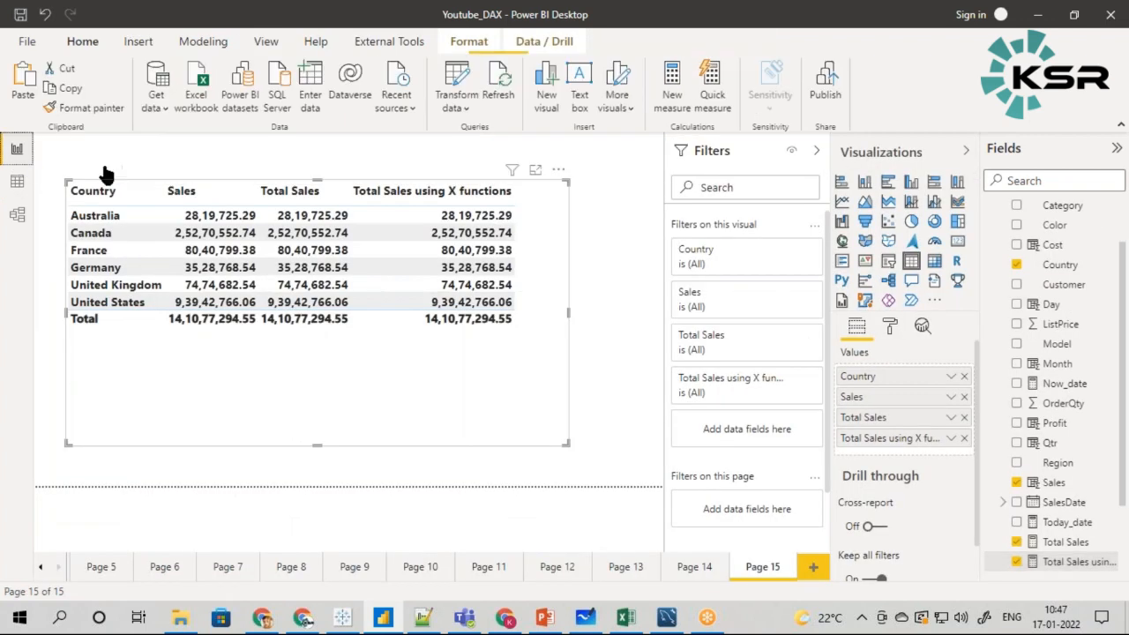
{"action": "left_click", "coordinate": [1054, 566]}
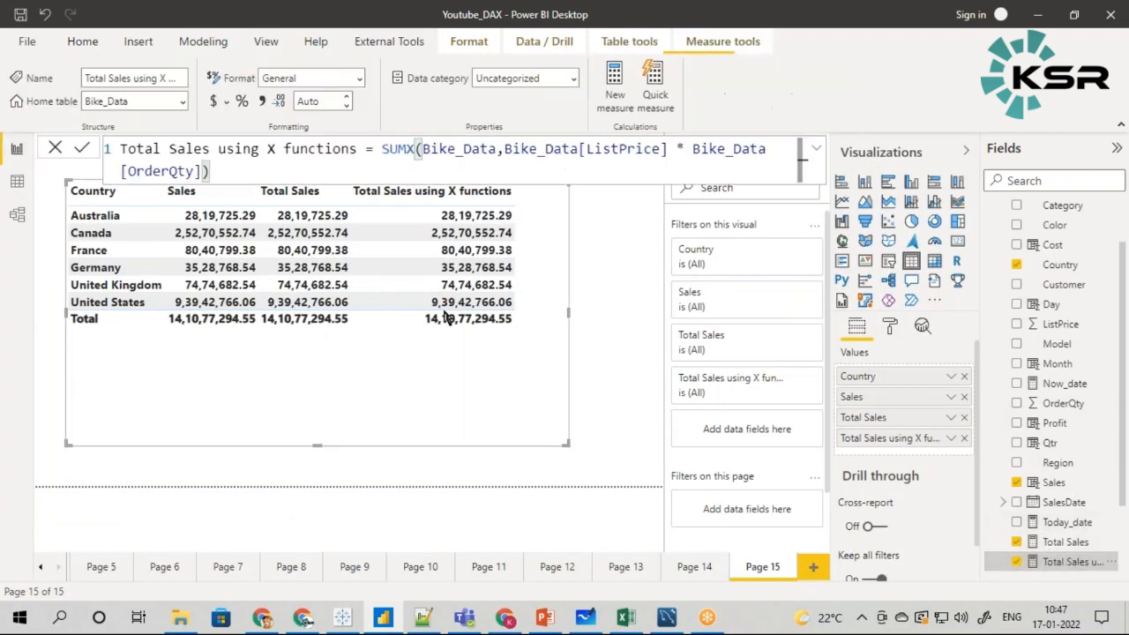
{"action": "double_click", "coordinate": [401, 150]}
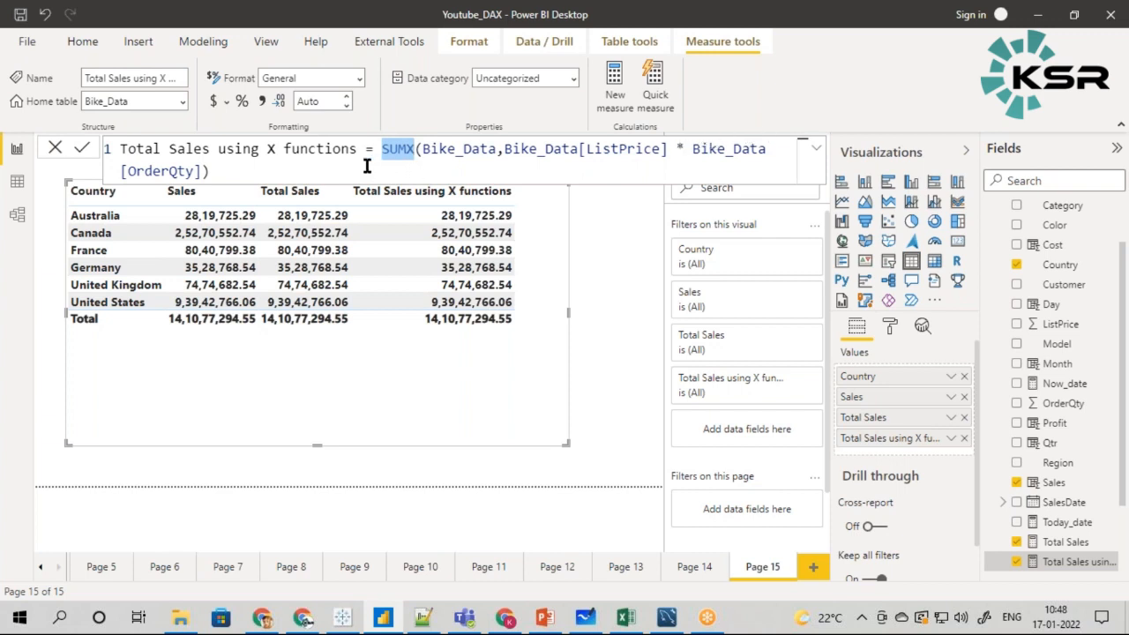
{"action": "left_click", "coordinate": [393, 171]}
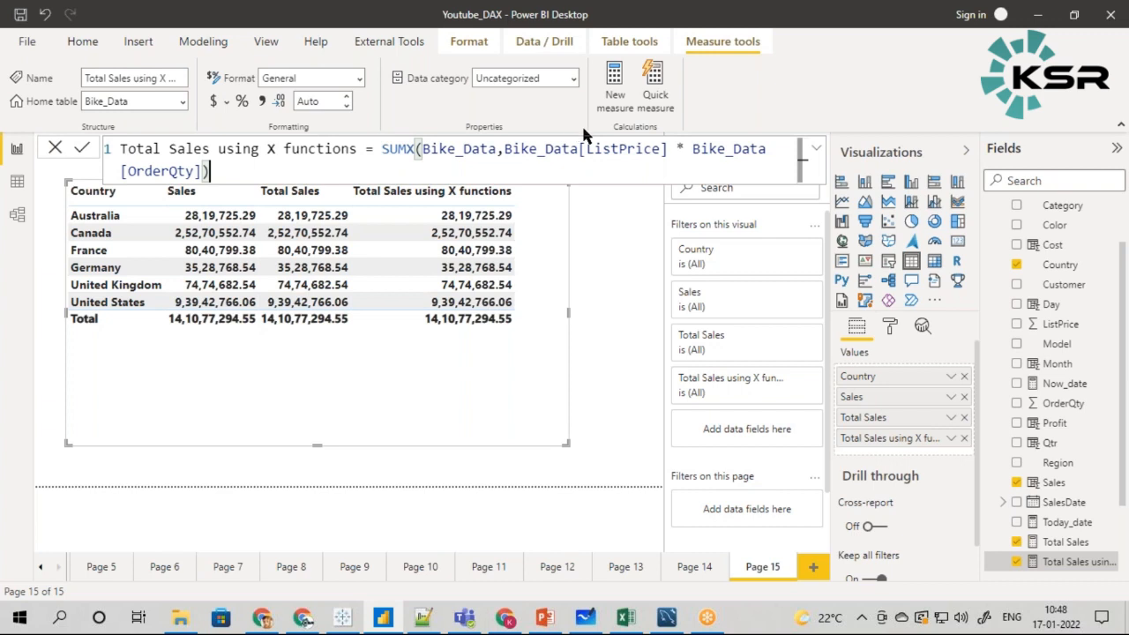
{"action": "double_click", "coordinate": [617, 148]}
{"action": "double_click", "coordinate": [729, 148]}
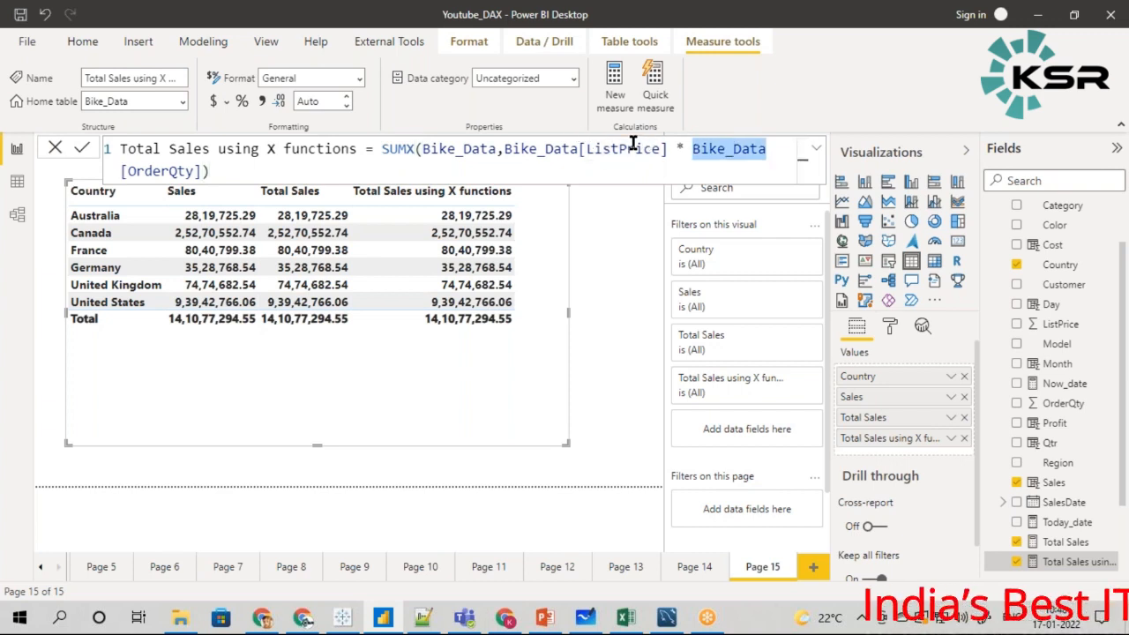
{"action": "left_click", "coordinate": [406, 148]}
{"action": "double_click", "coordinate": [405, 148]}
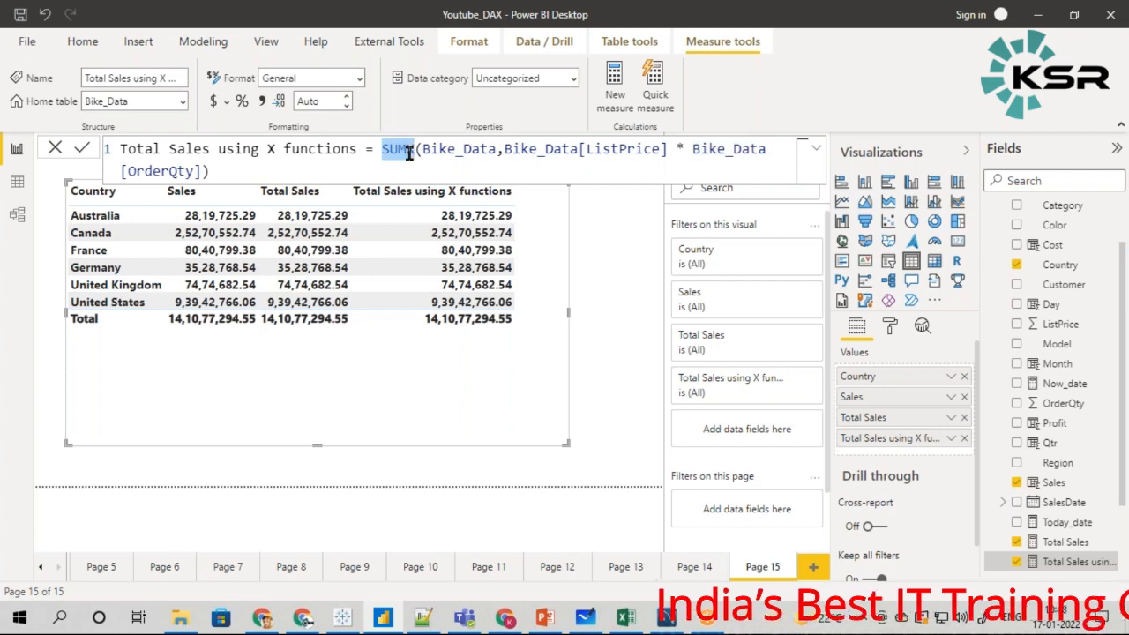